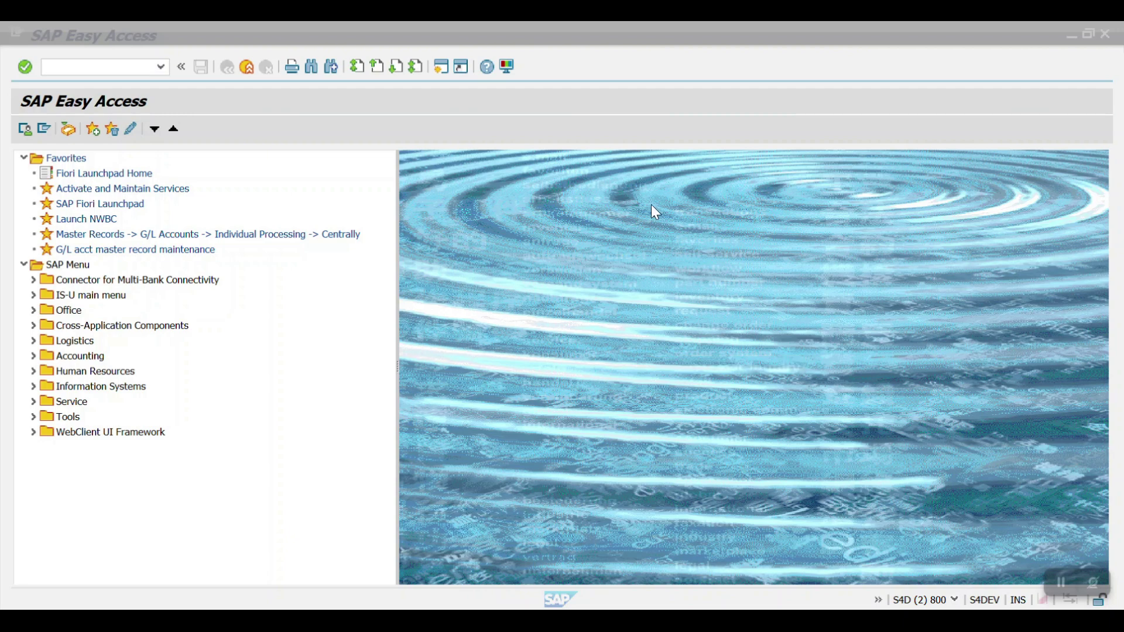
Start transaction SPRO and display the SAP Reference IMG structure.
left_click(86, 70)
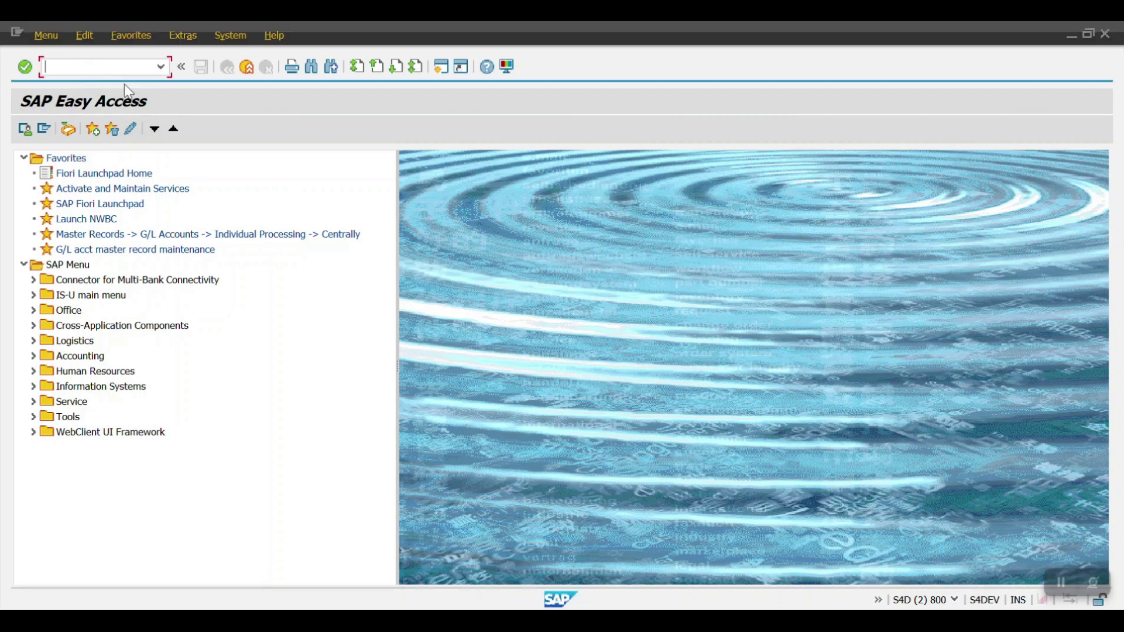
type("spro")
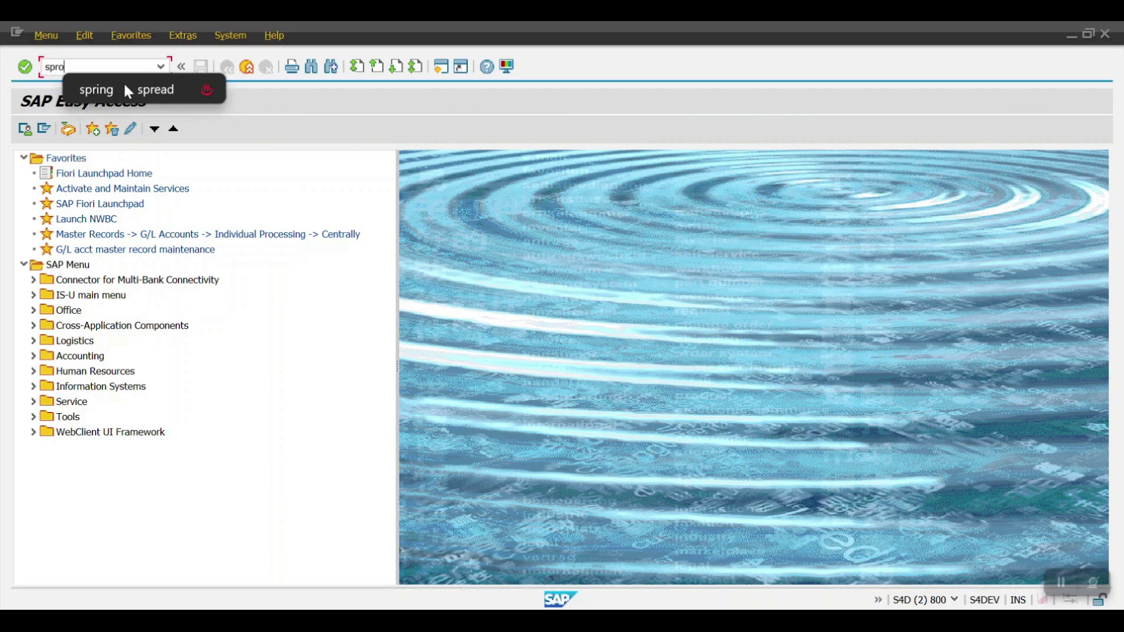
key("Return")
left_click(77, 130)
Expand Financial Accounting and its Accounts Receivable and Accounts Payable node in the IMG tree.
left_click(134, 296)
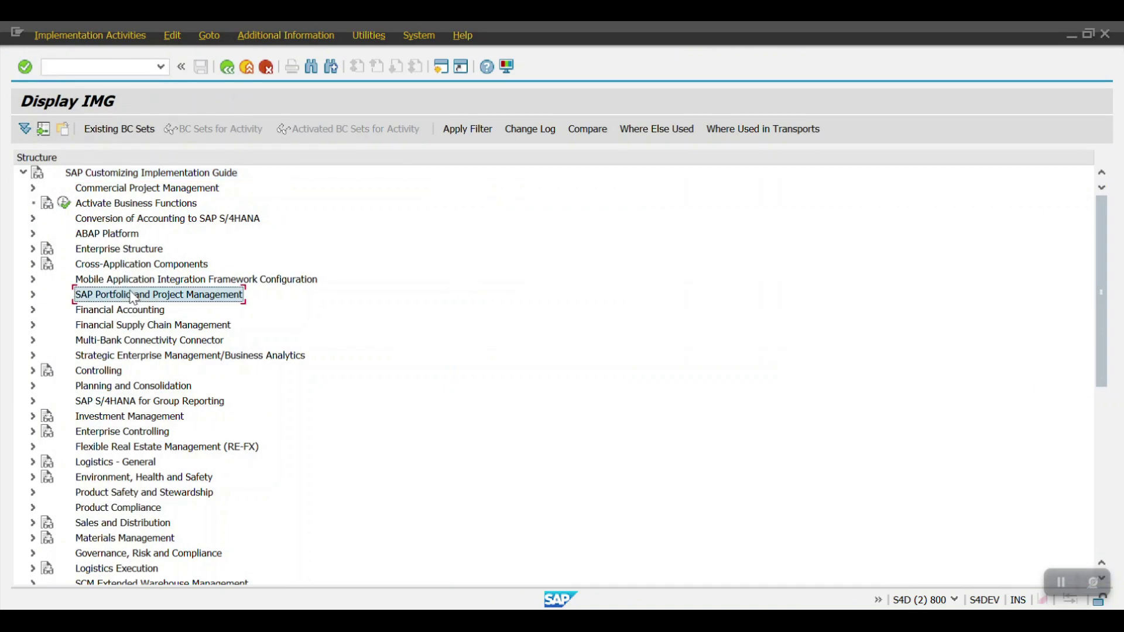
key("Down")
key("Right")
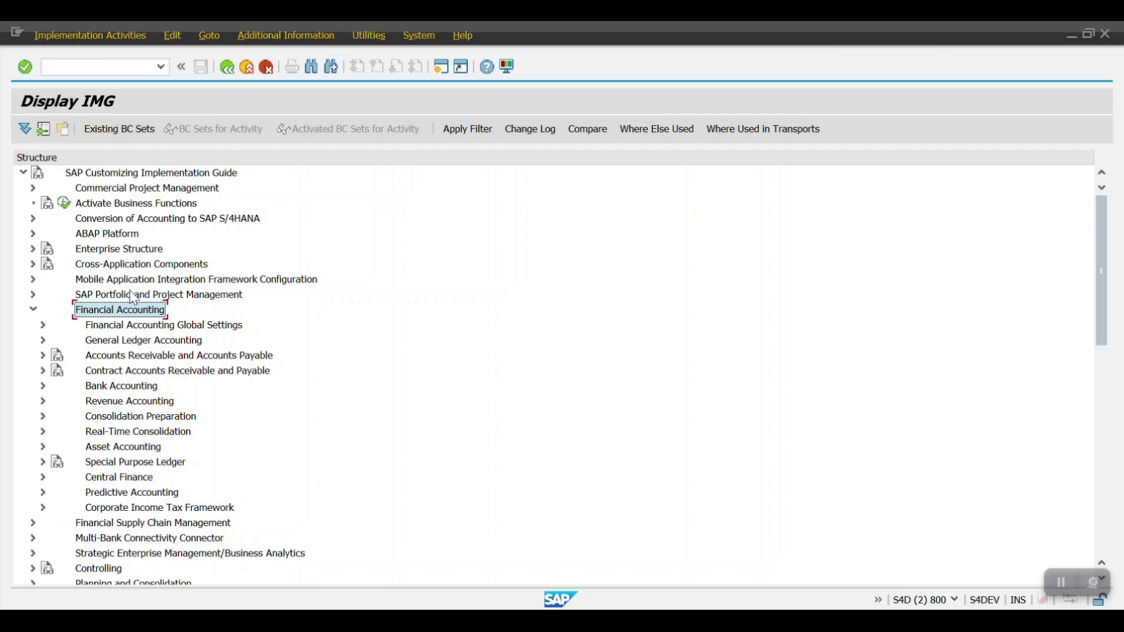
key("Down")
key("Down")
key("Down")
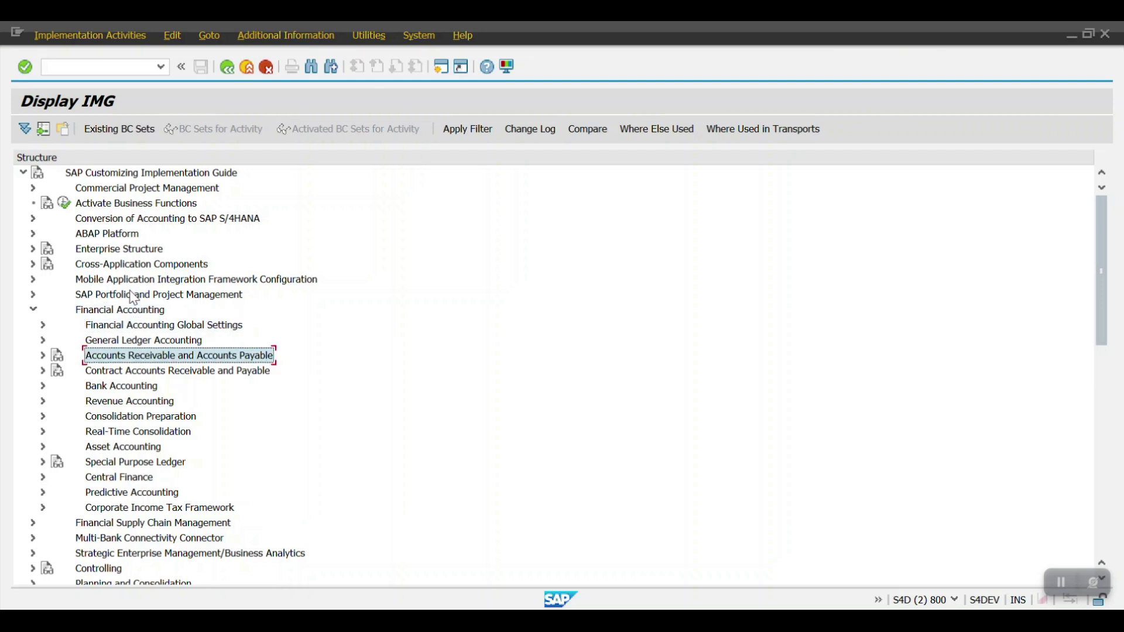
key("Right")
Expand Supplier Accounts down through Line Items and Correspondence to the activities of Make and Check Settings for Correspondence.
key("Down")
key("Down")
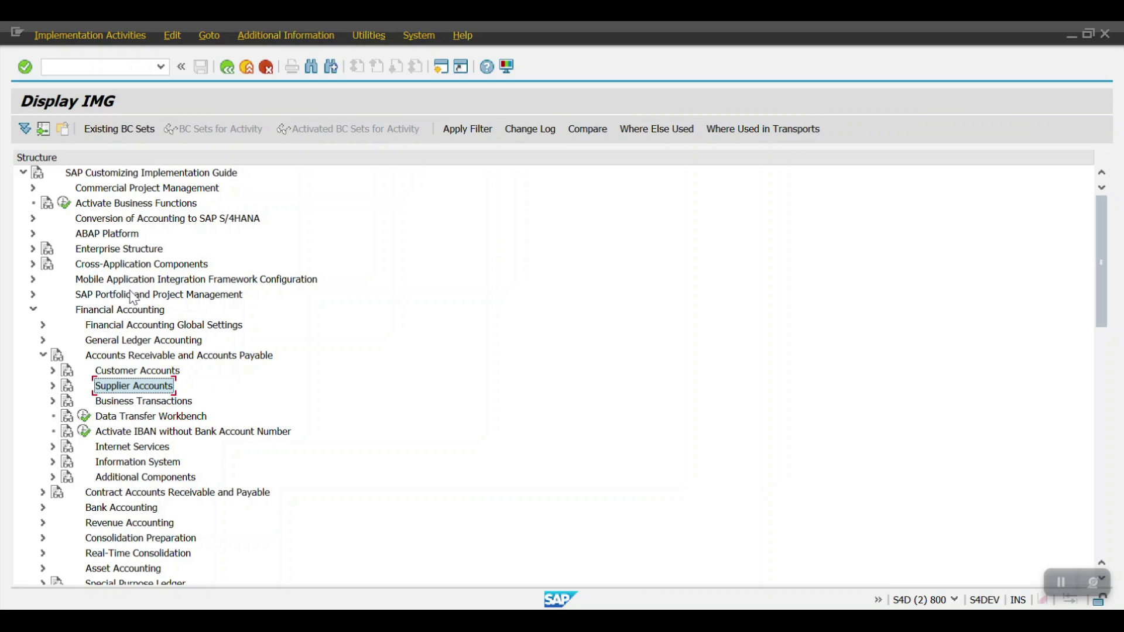
key("Right")
key("Down")
key("Down")
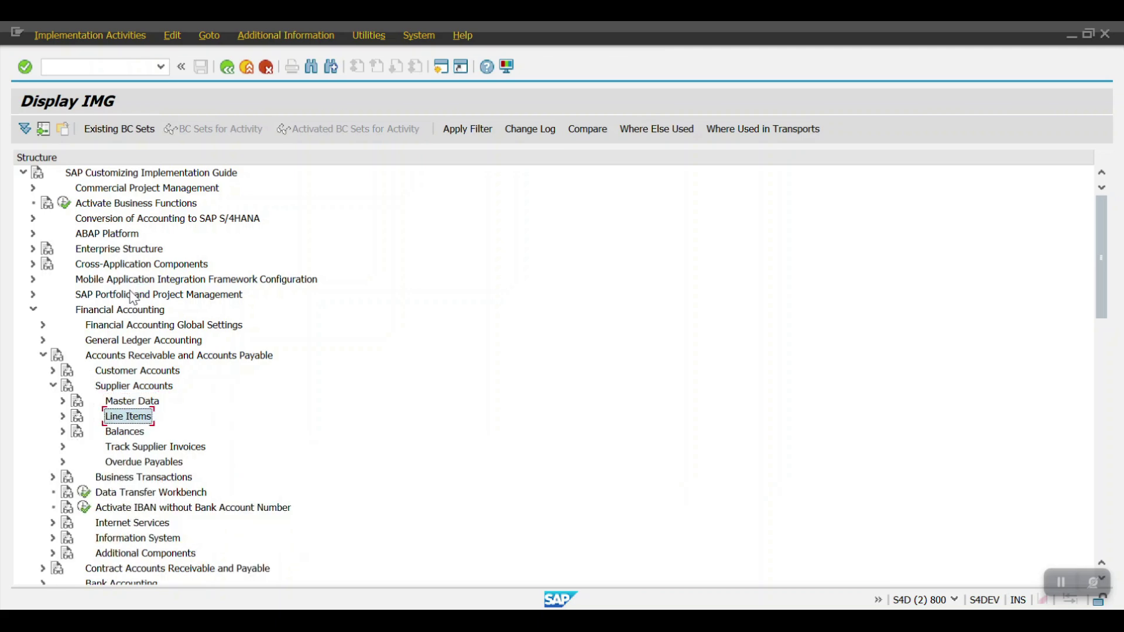
key("Right")
key("Down")
key("Down")
key("Down")
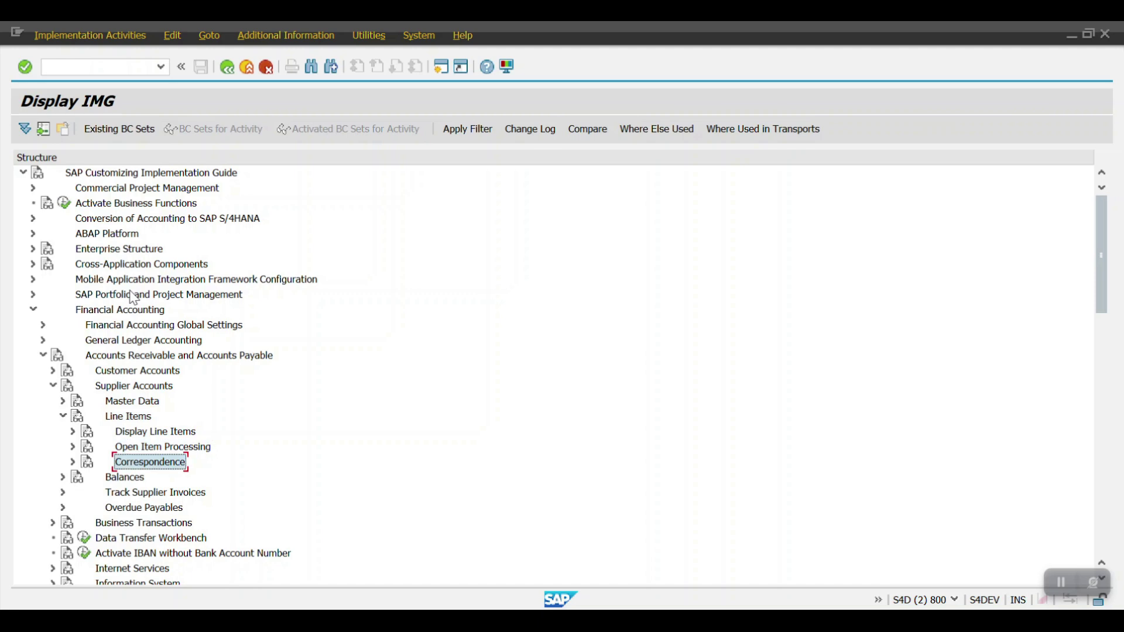
key("Right")
key("Down")
key("Down")
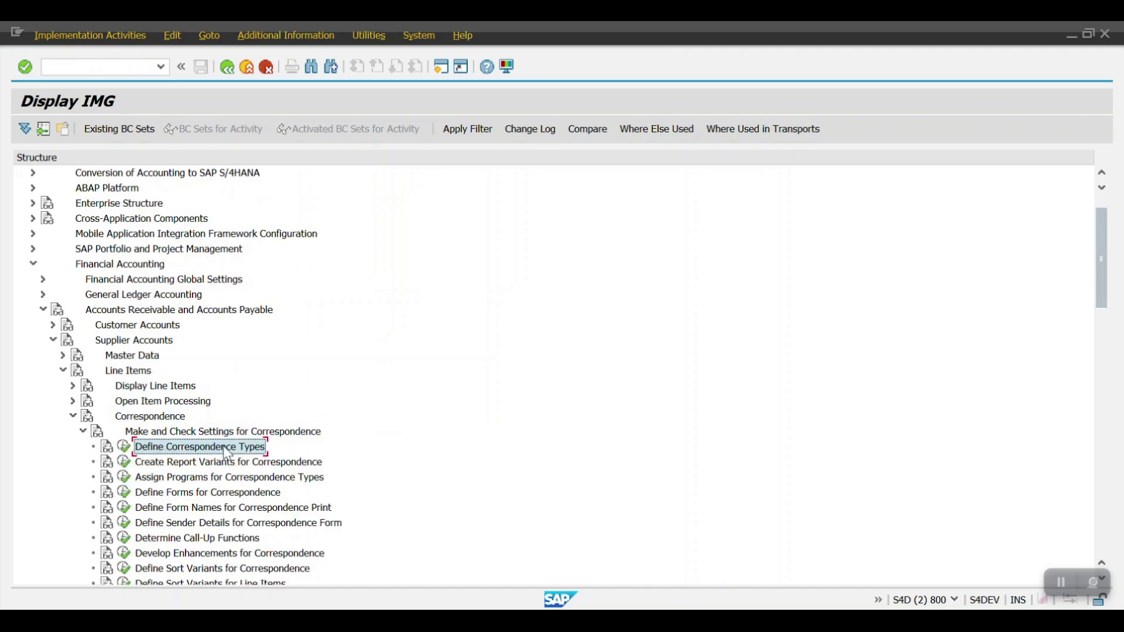
Examine the general data and date details of correspondence type SAP06 in Define Correspondence Types, and return to the IMG tree.
left_click(123, 447)
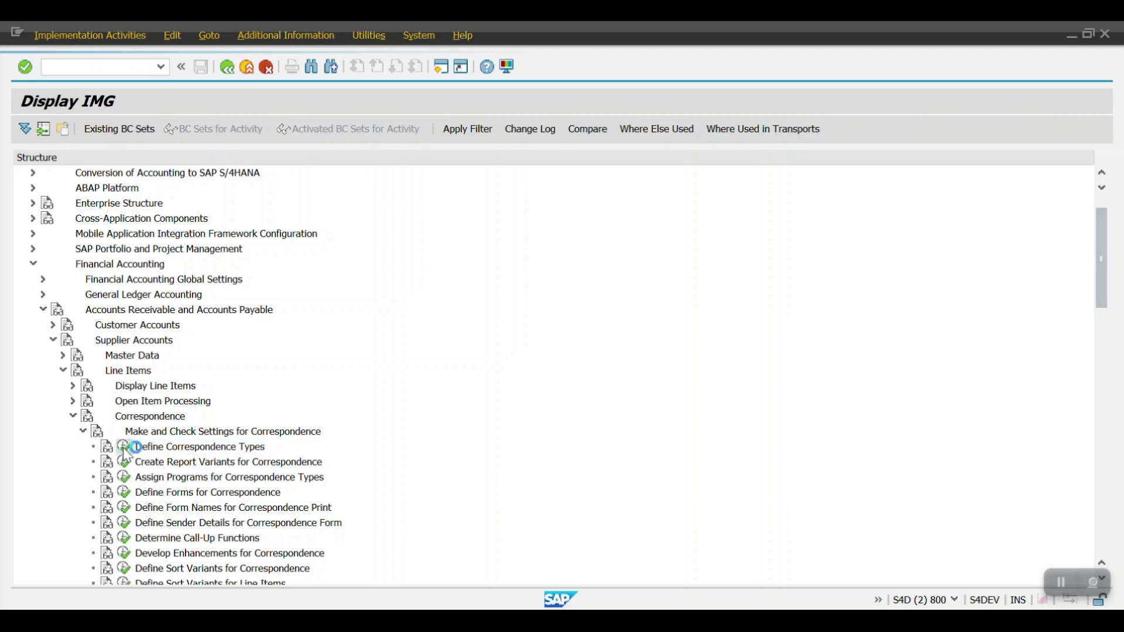
left_click(354, 487)
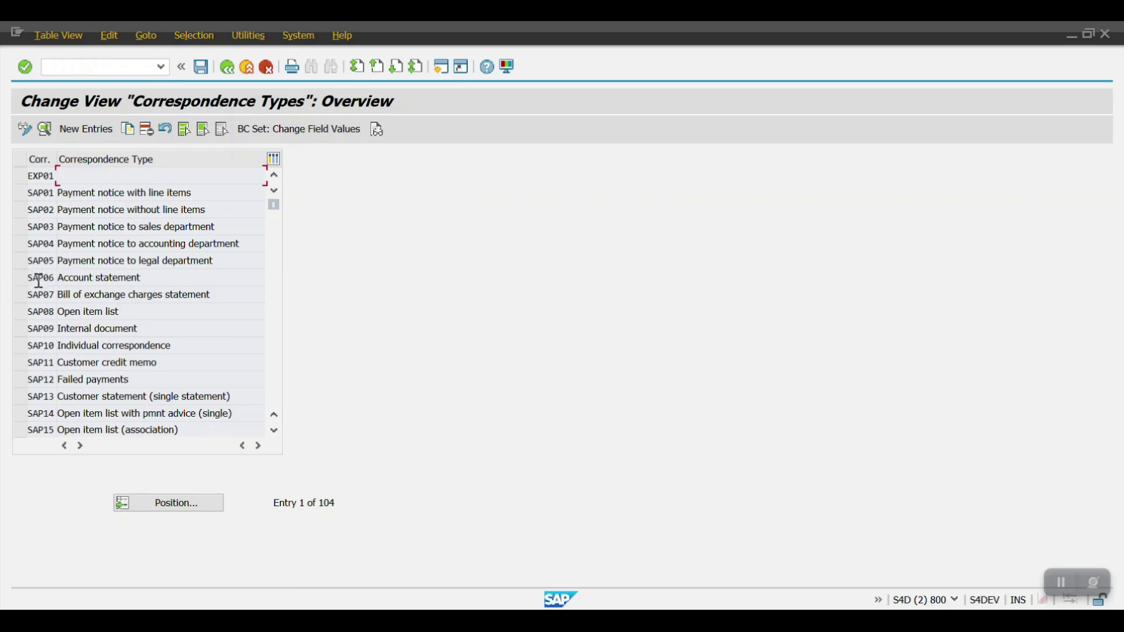
double_click(43, 280)
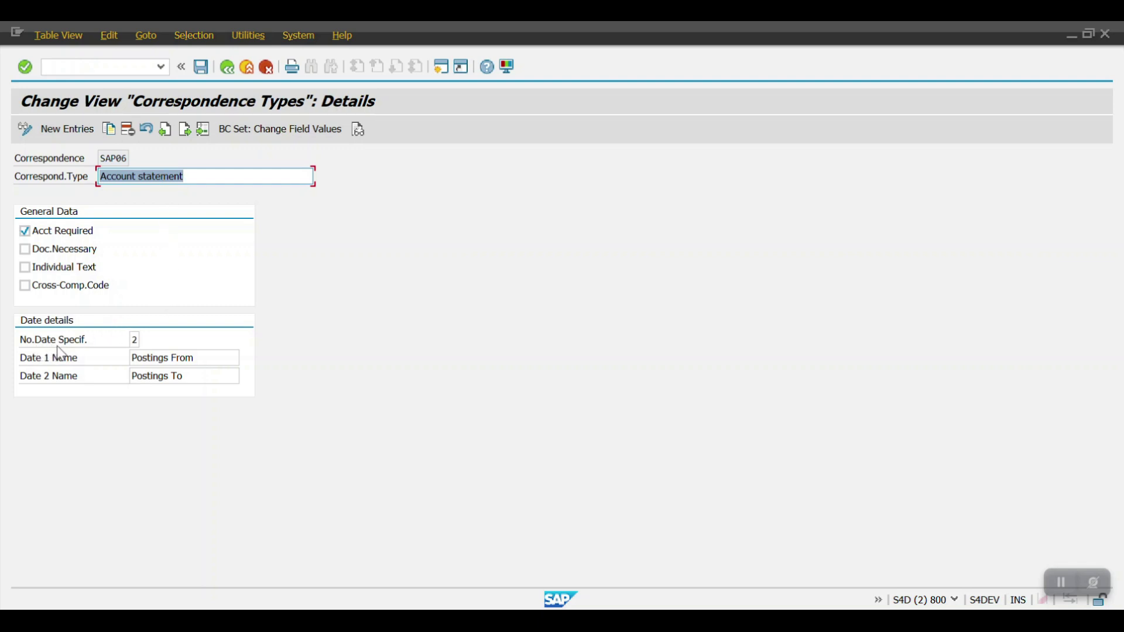
left_click(201, 363)
left_click(200, 375)
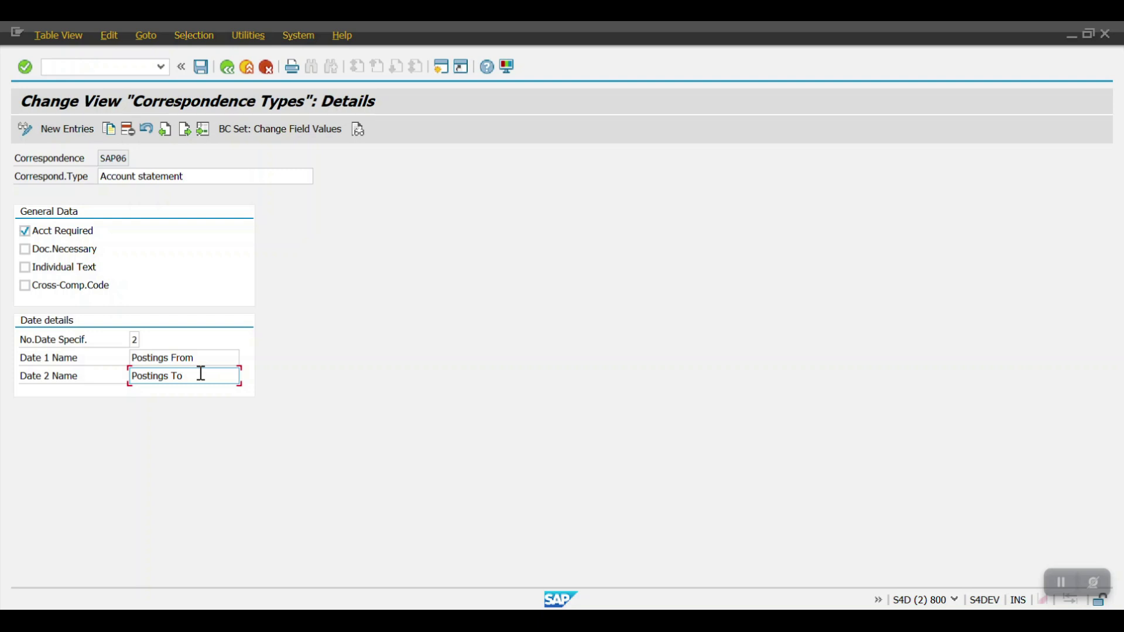
left_click(50, 251)
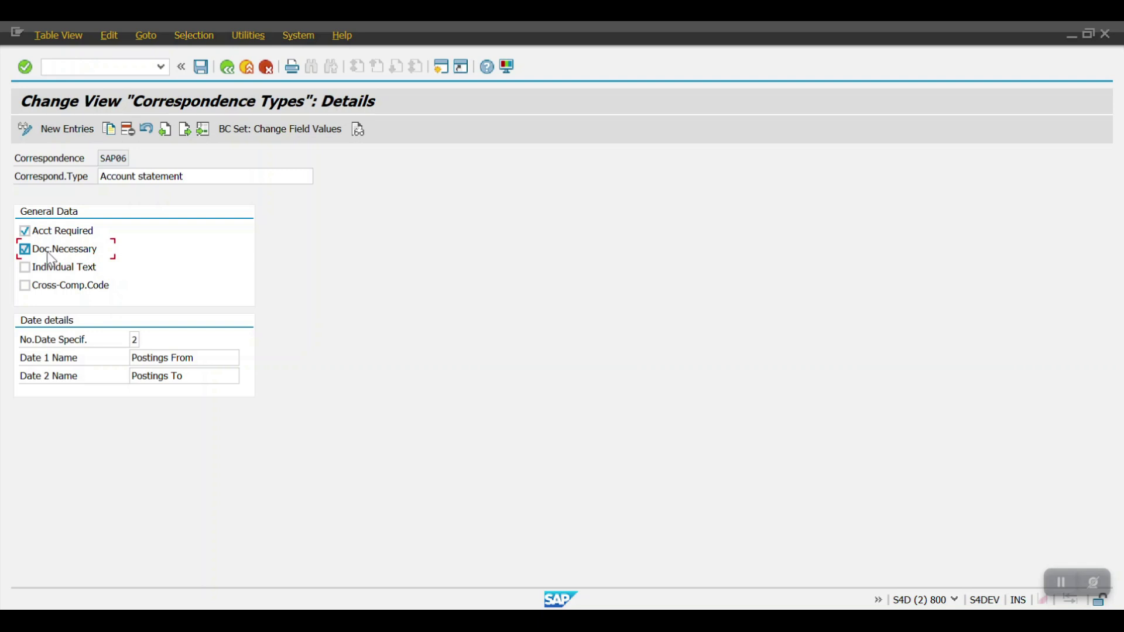
left_click(72, 251)
left_click(227, 66)
left_click(226, 66)
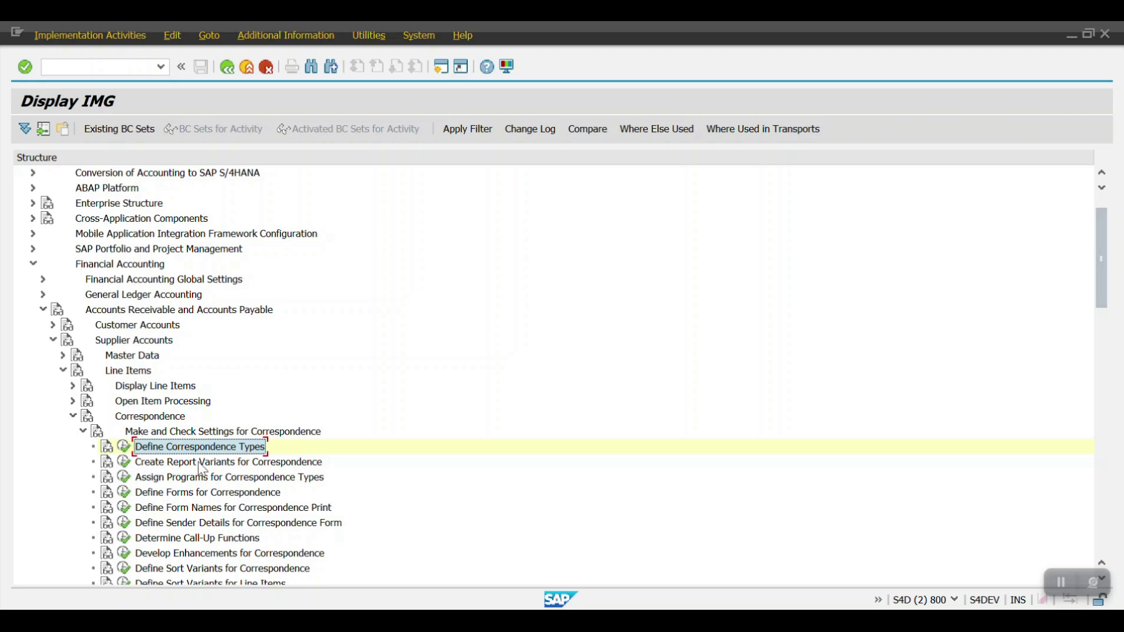
left_click(124, 463)
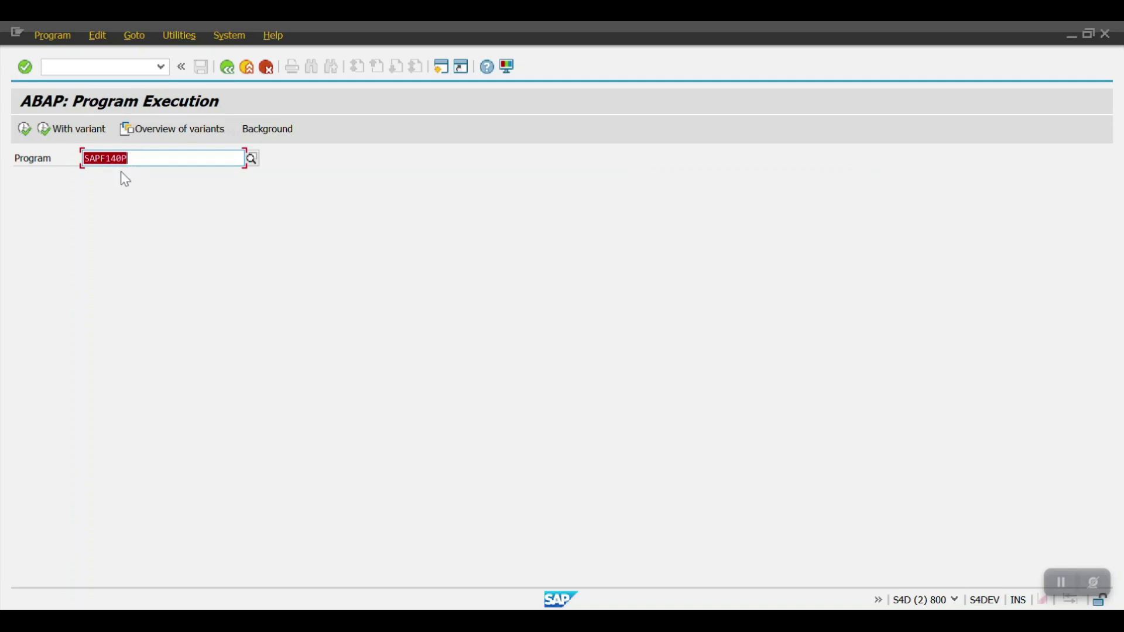
left_click(30, 133)
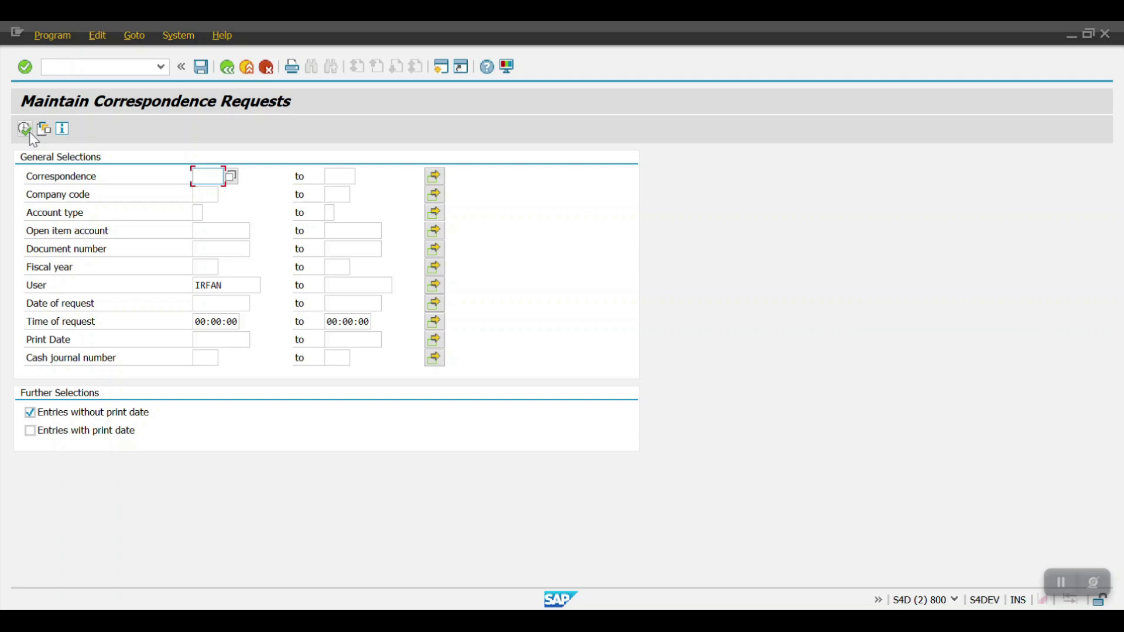
left_click(227, 75)
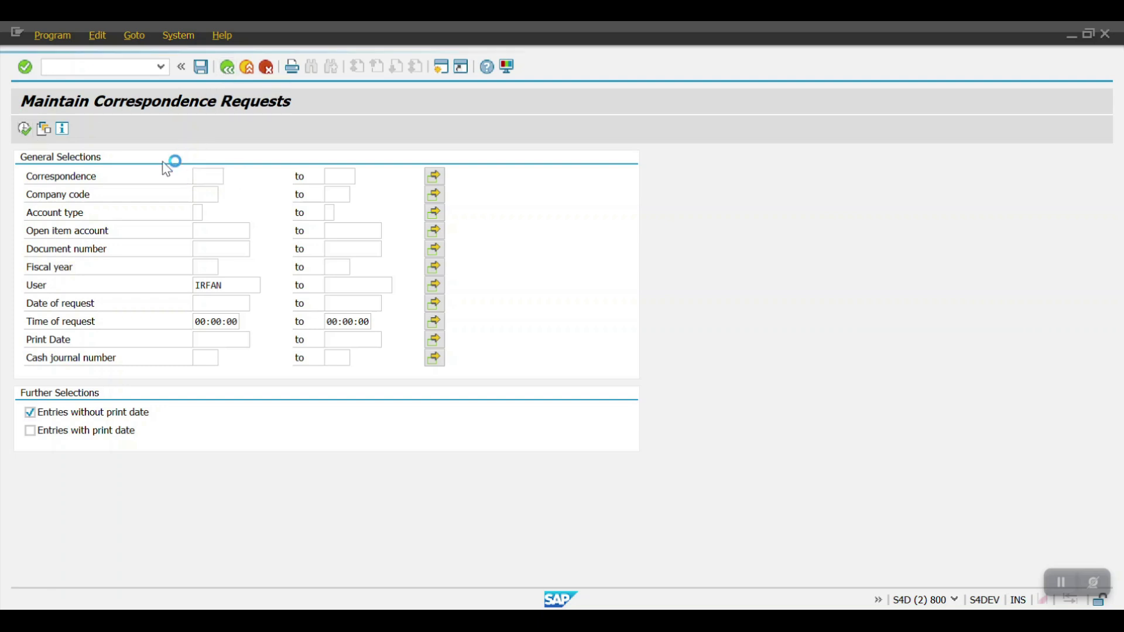
From Create Report Variants for Correspondence, execute program RFKORD10 and load its variant ZAS06.
left_click(128, 466)
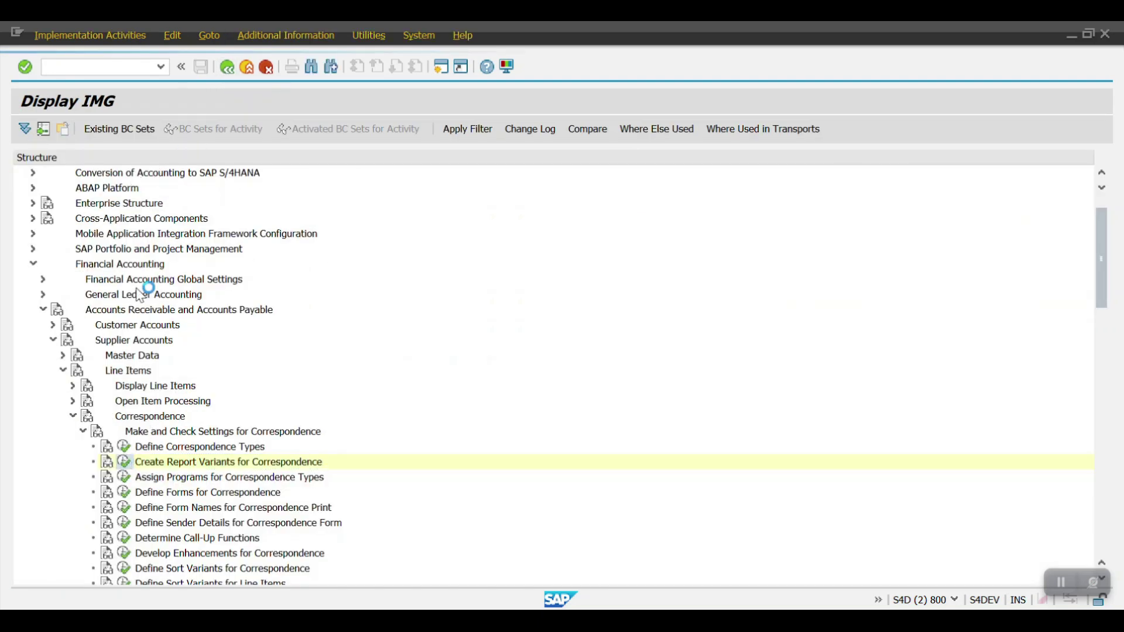
key("Delete")
left_click(145, 165)
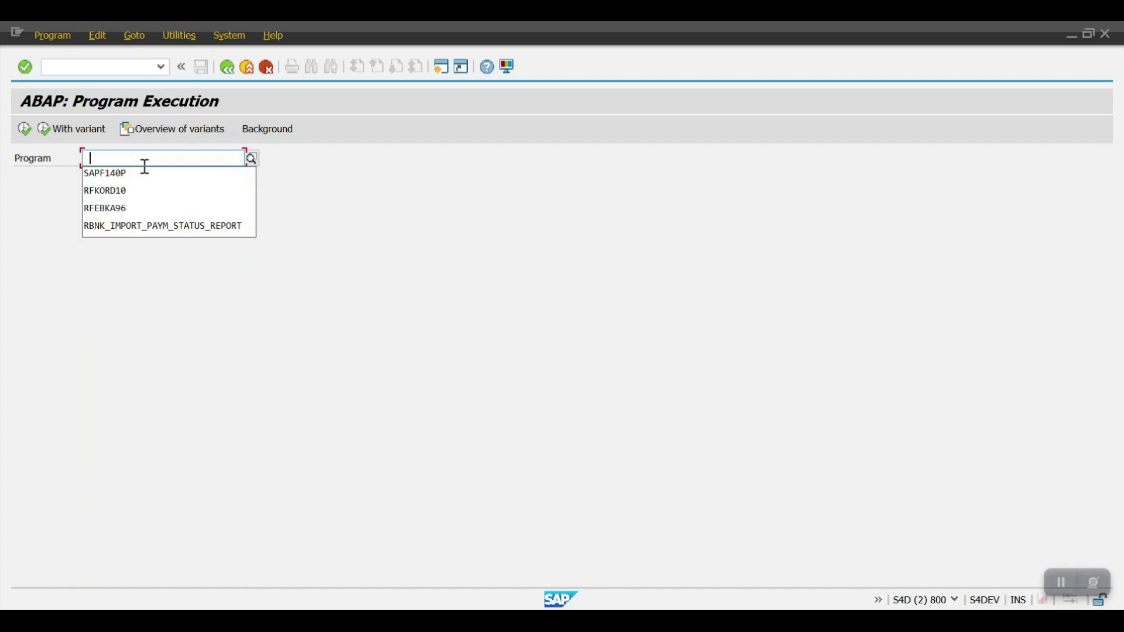
key("Return")
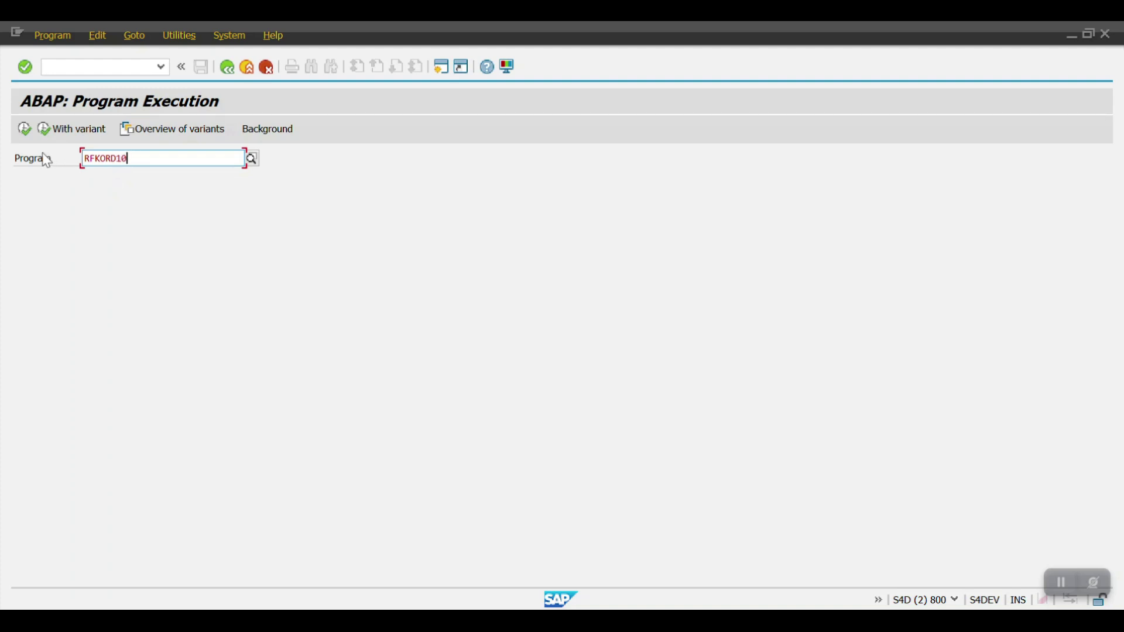
left_click(26, 132)
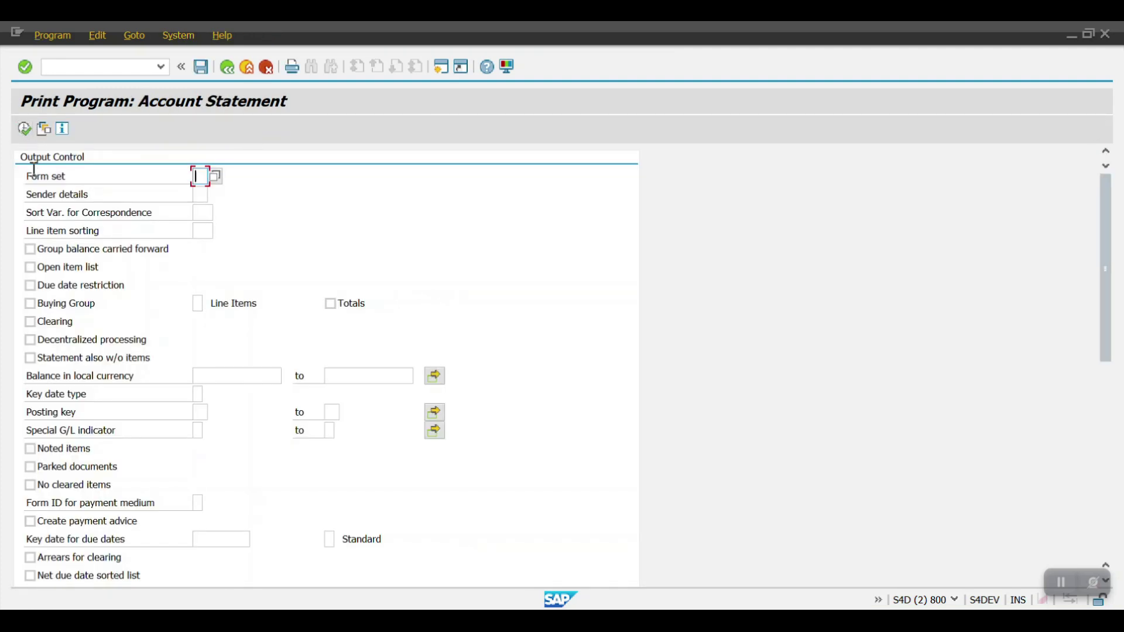
left_click(42, 129)
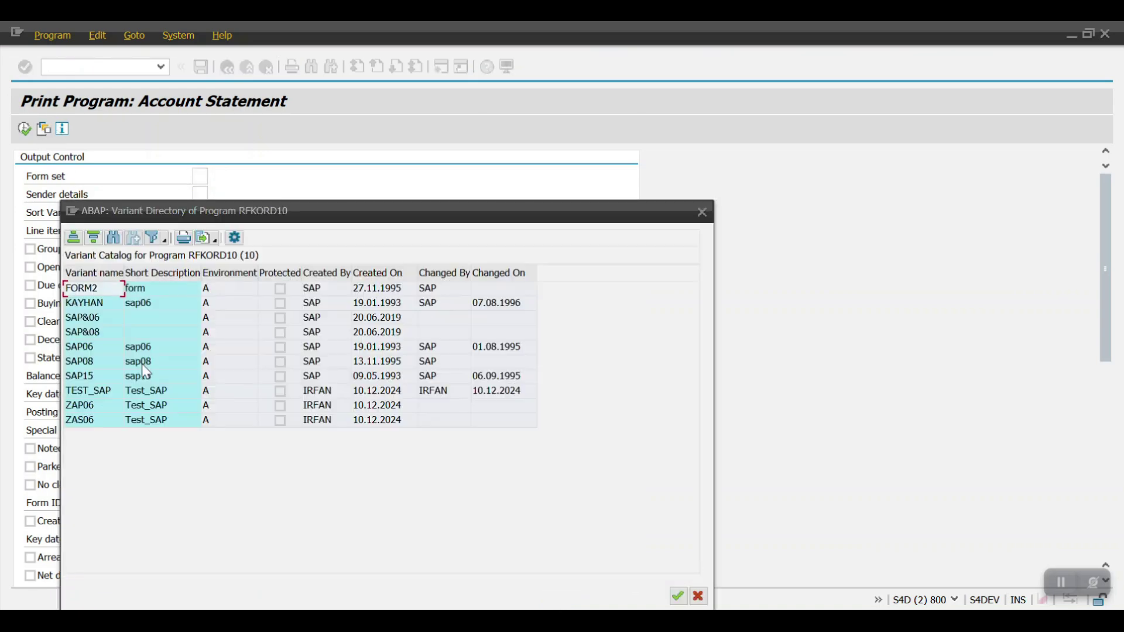
double_click(94, 418)
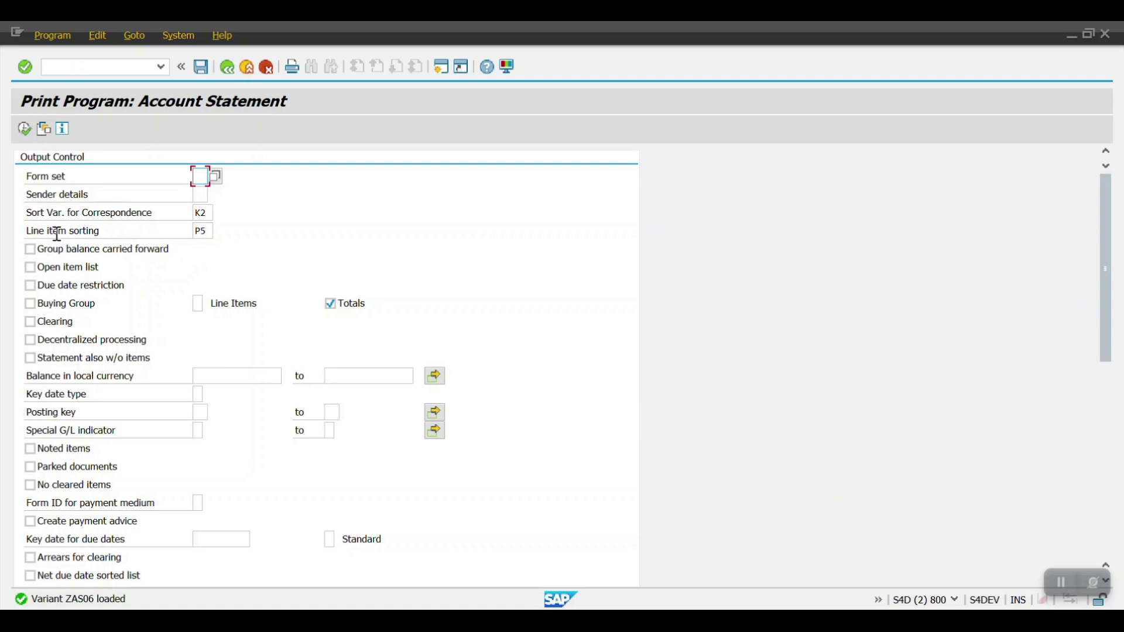
Choose sort variant K2 for the correspondence and P1 for the line item sorting.
left_click(204, 214)
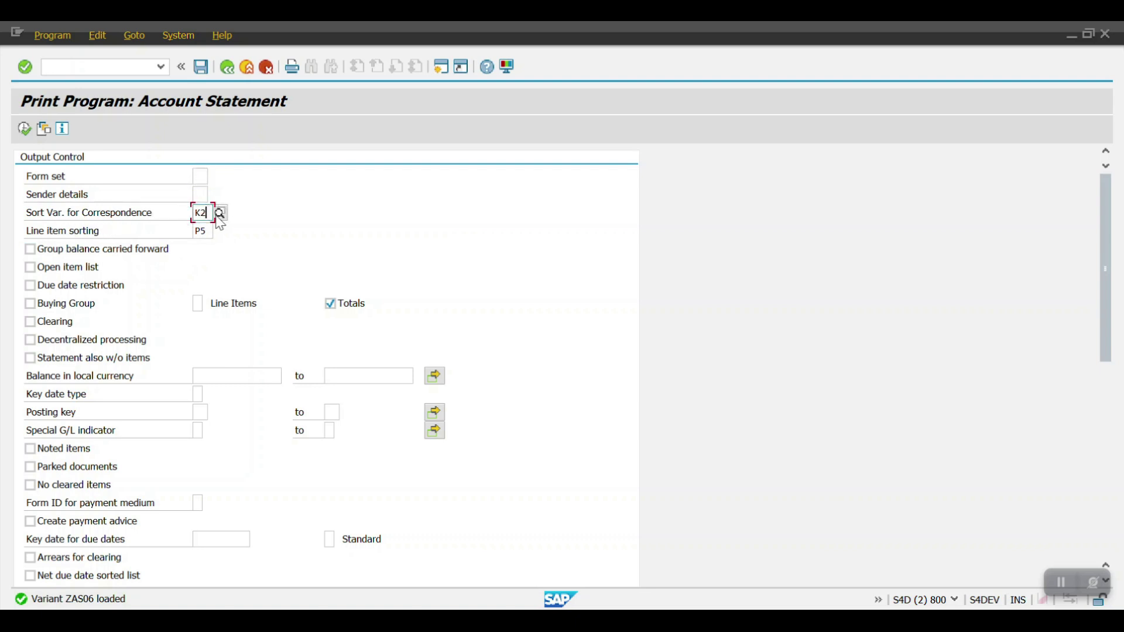
left_click(224, 213)
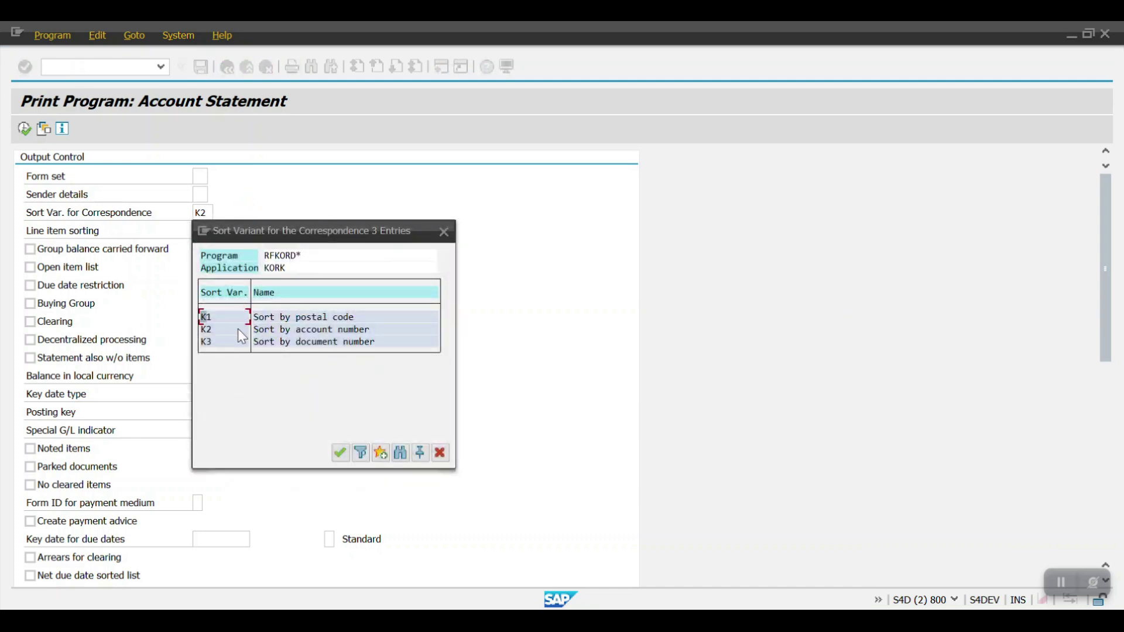
double_click(329, 331)
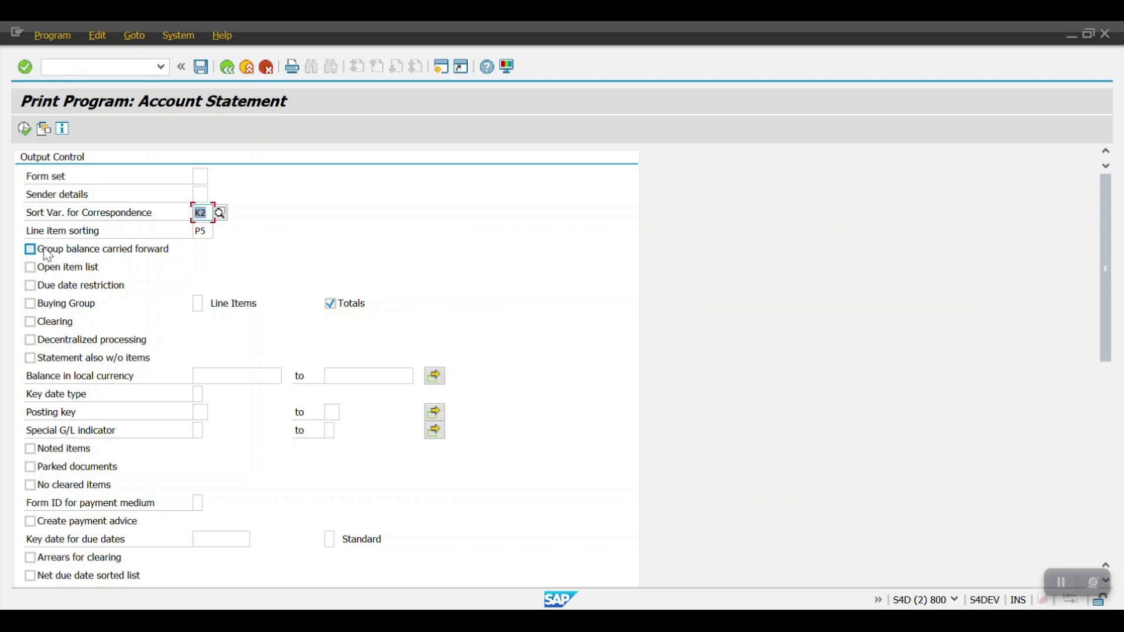
left_click(223, 236)
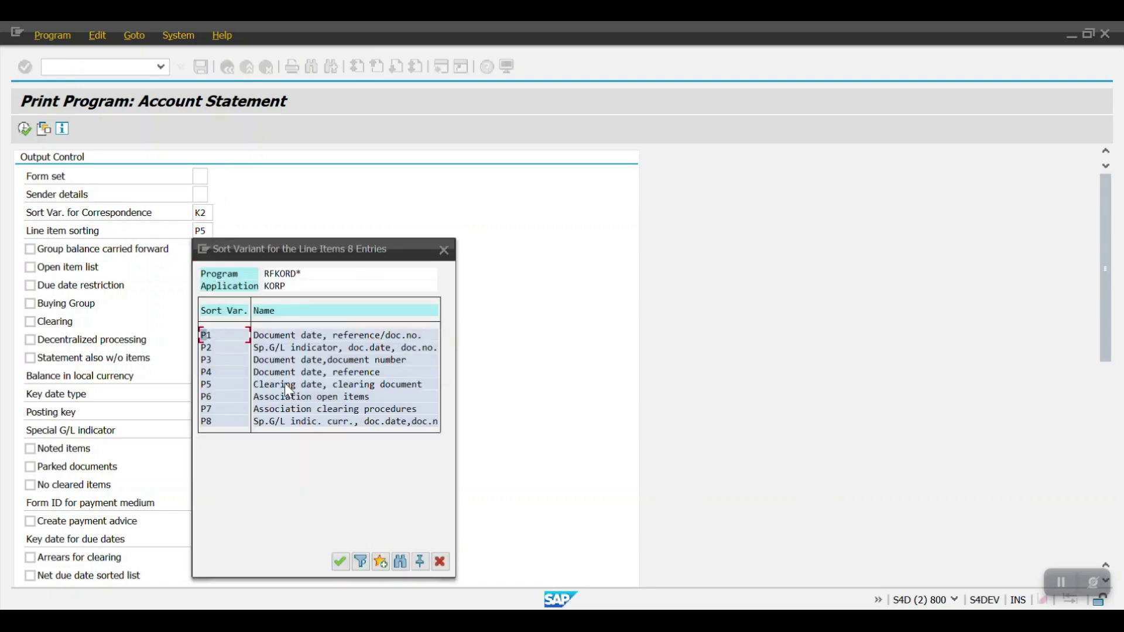
left_click(340, 562)
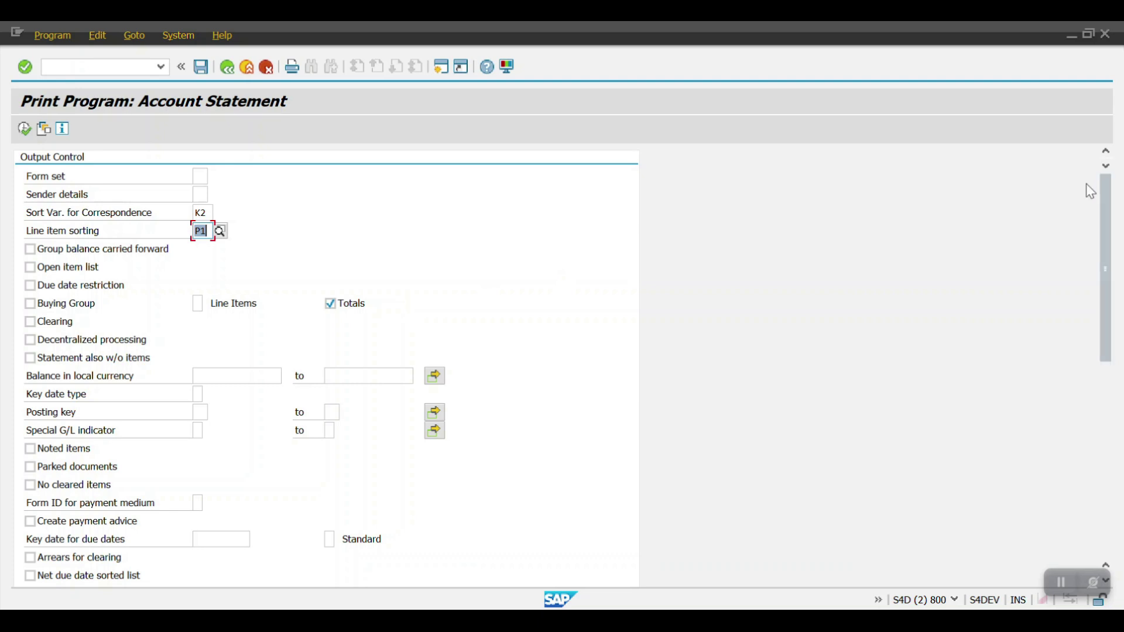
Check the print control and test run entries, and save the selections by overwriting variant ZAS06.
left_click_drag(1104, 205, 1098, 404)
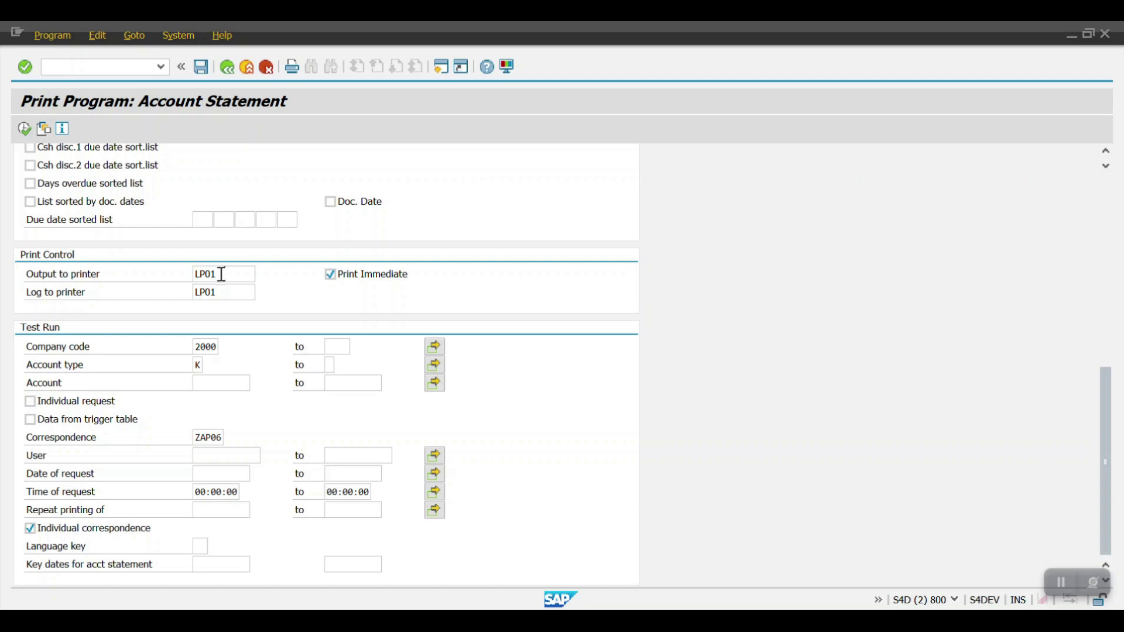
left_click(222, 274)
left_click_drag(223, 274, 182, 269)
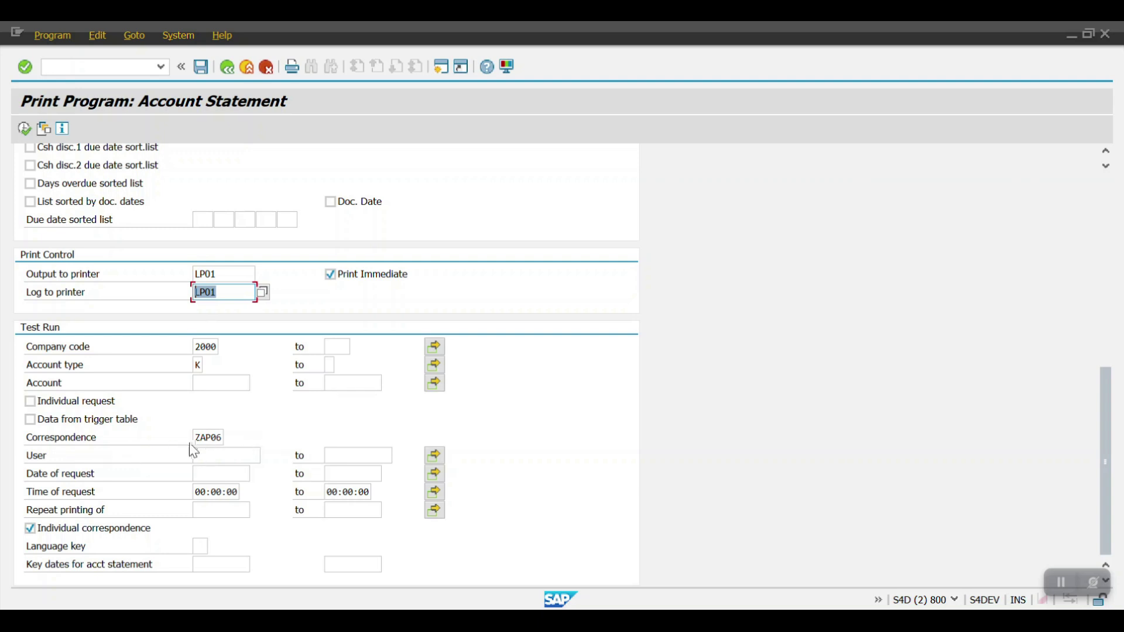
left_click_drag(206, 438, 237, 439)
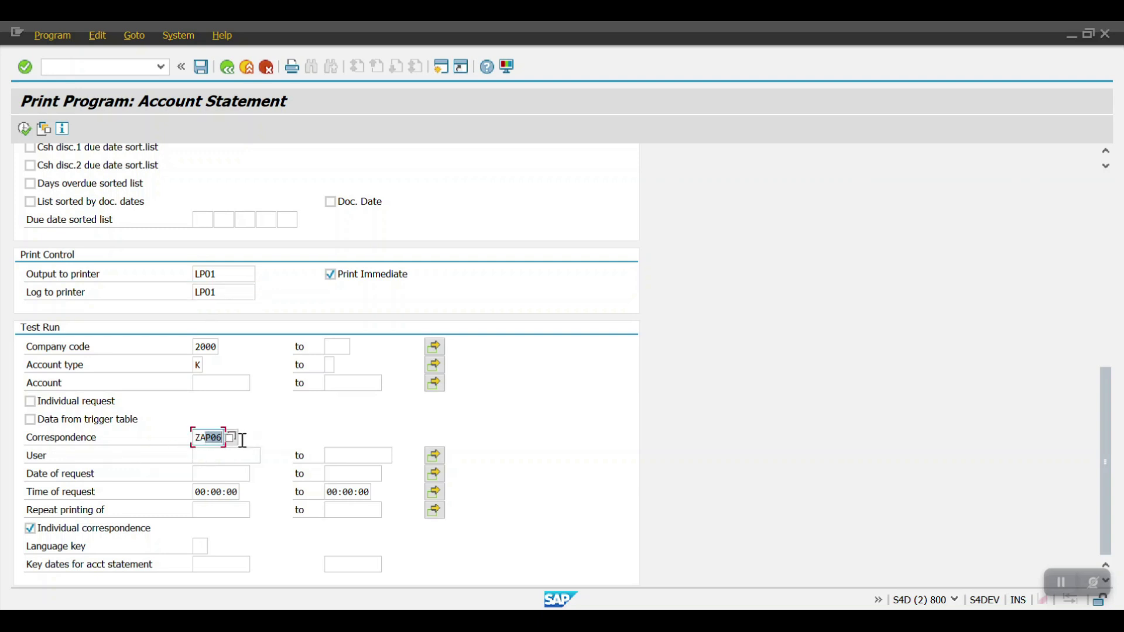
left_click(202, 69)
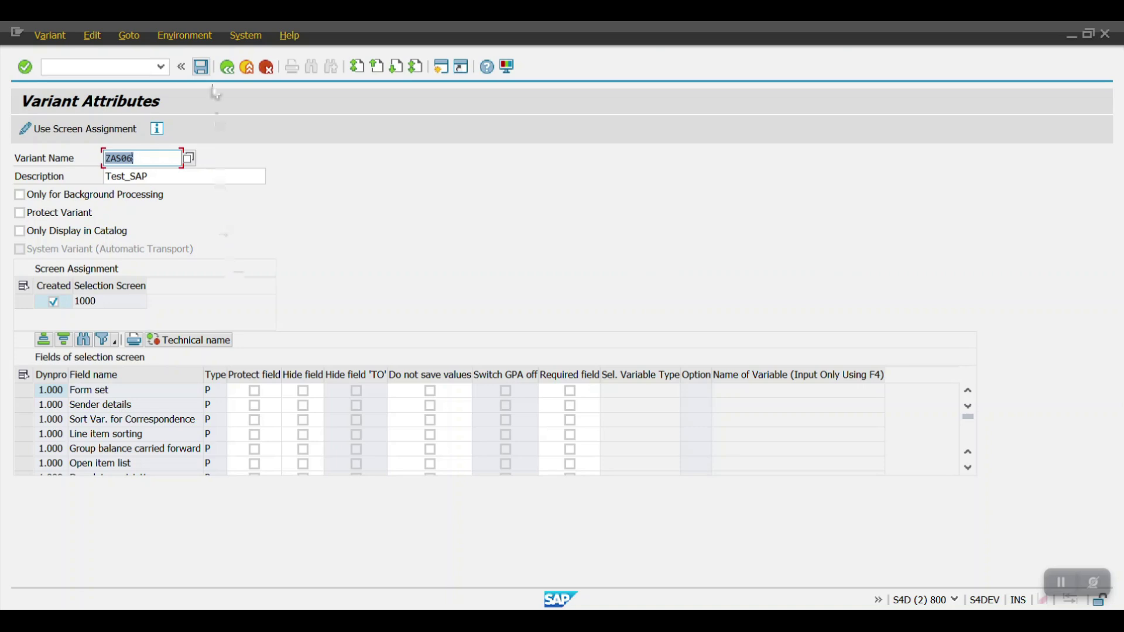
left_click(204, 67)
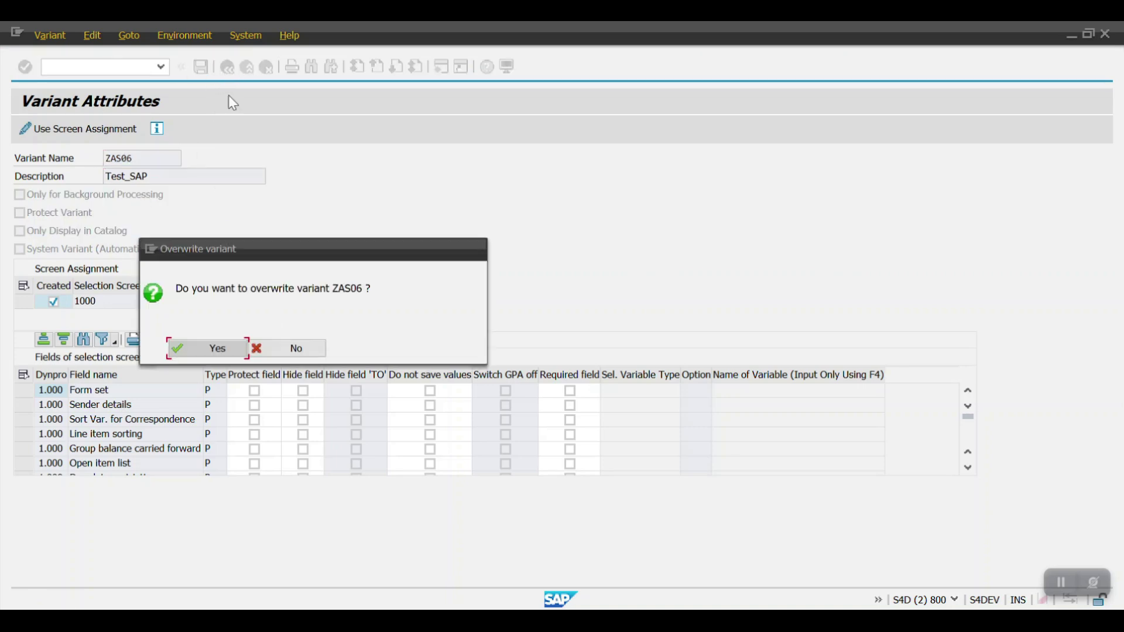
left_click(212, 346)
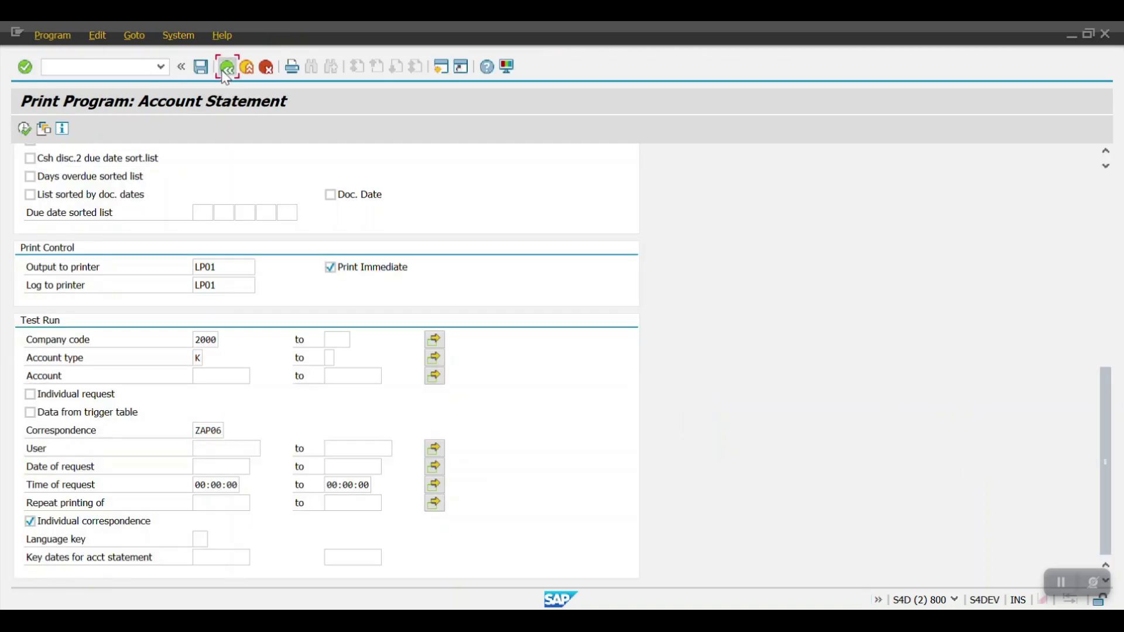
Leave the print program and open the details of the company code 2000 entry ZAP06 in Assign Programs for Correspondence Types.
left_click(226, 69)
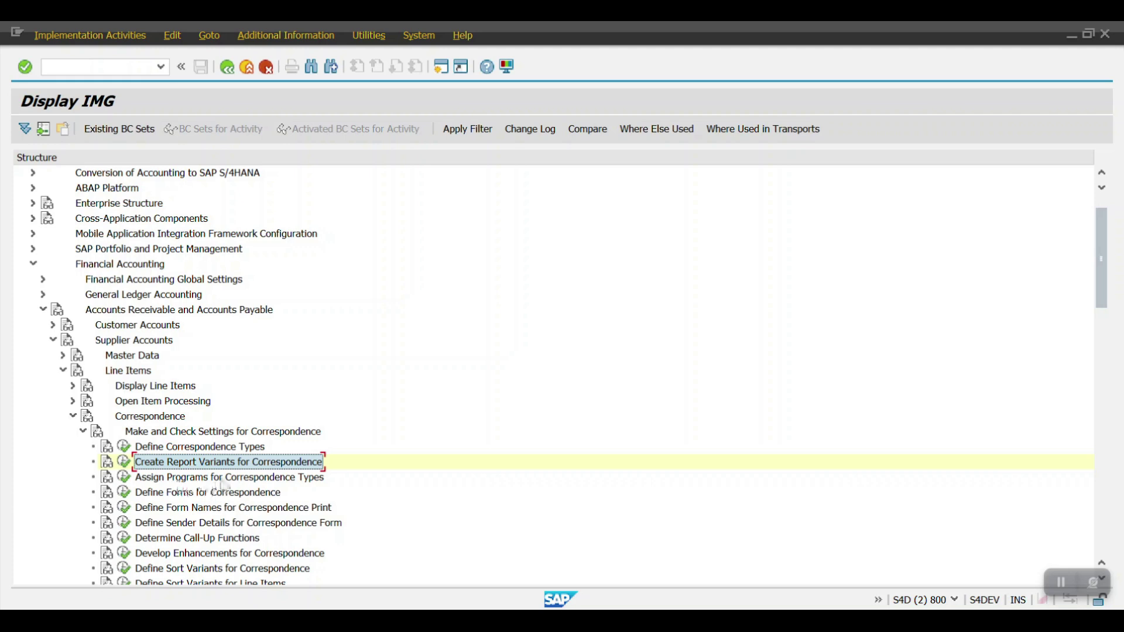
left_click(124, 477)
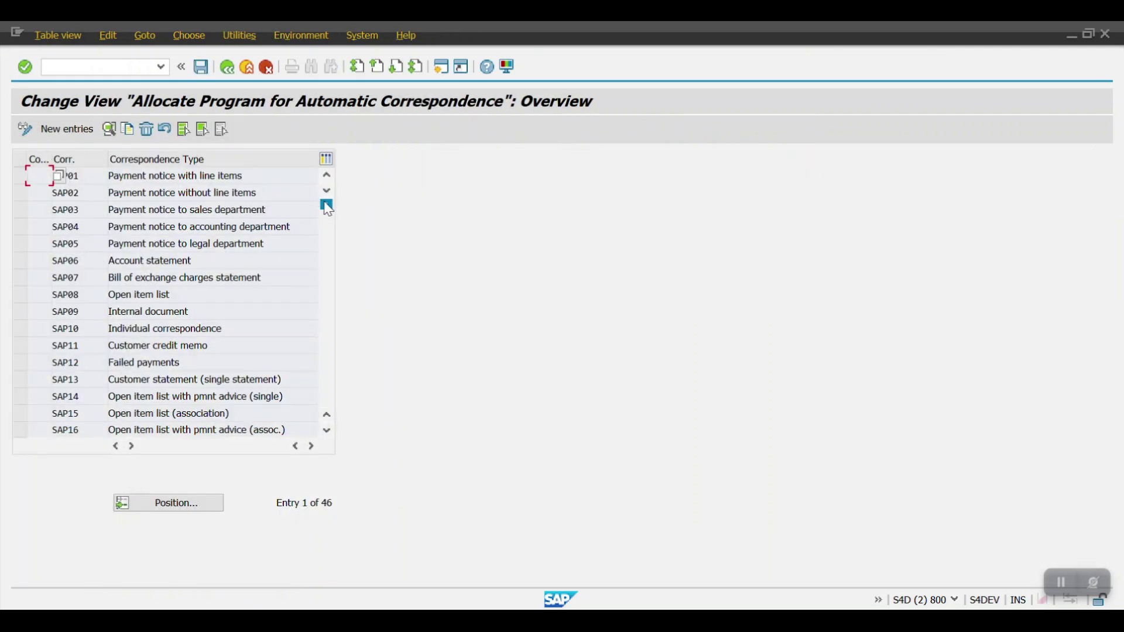
left_click_drag(326, 351, 326, 384)
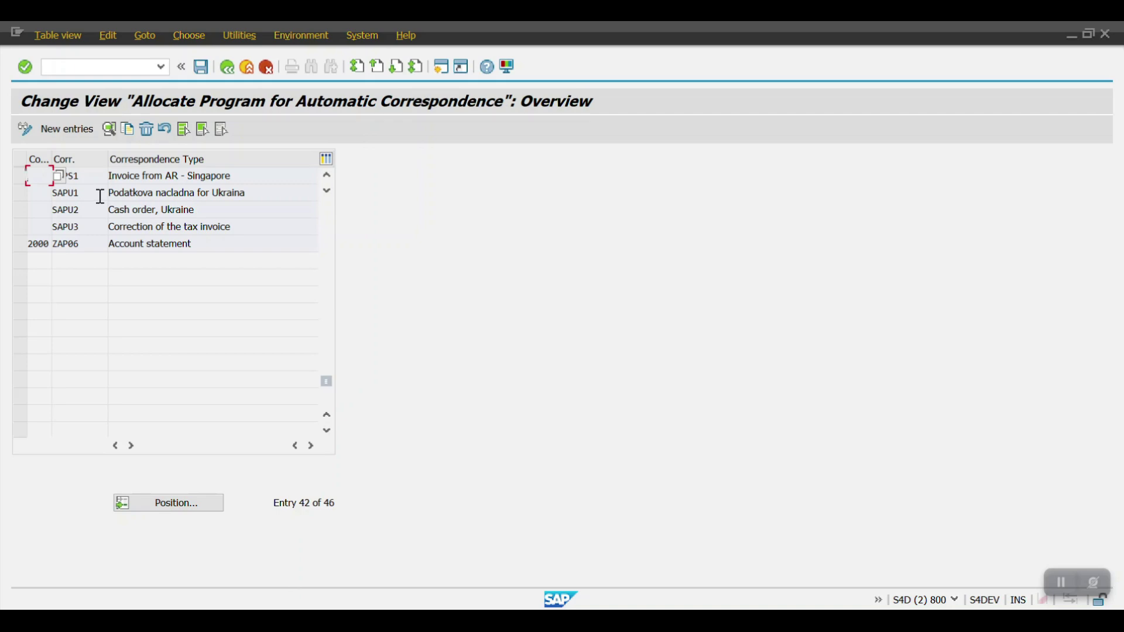
left_click_drag(88, 243, 38, 251)
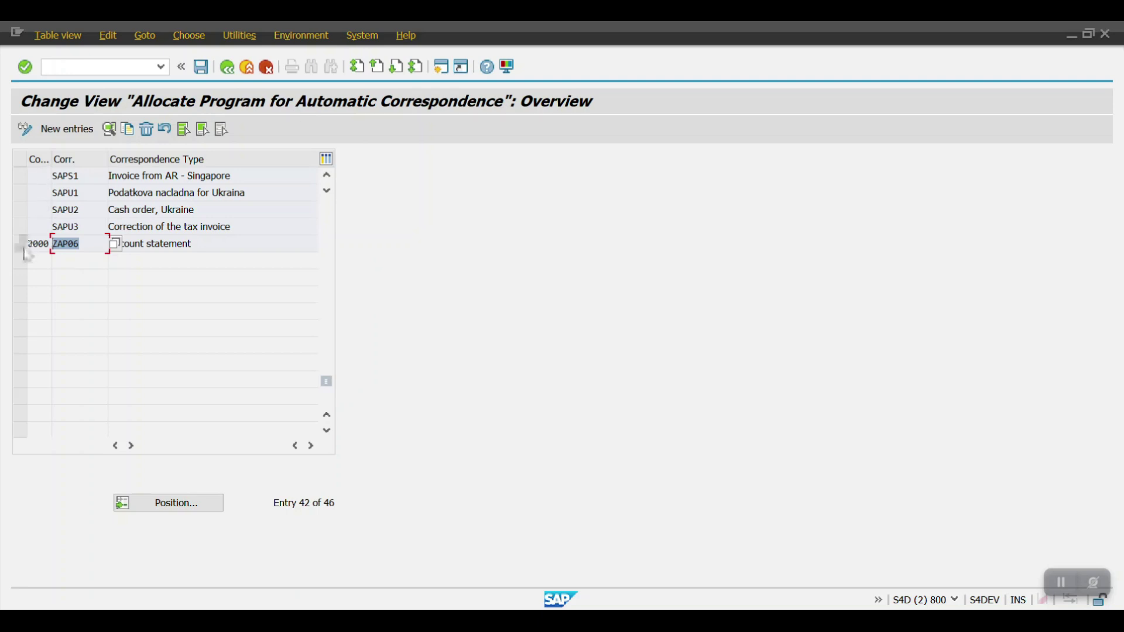
left_click(61, 245)
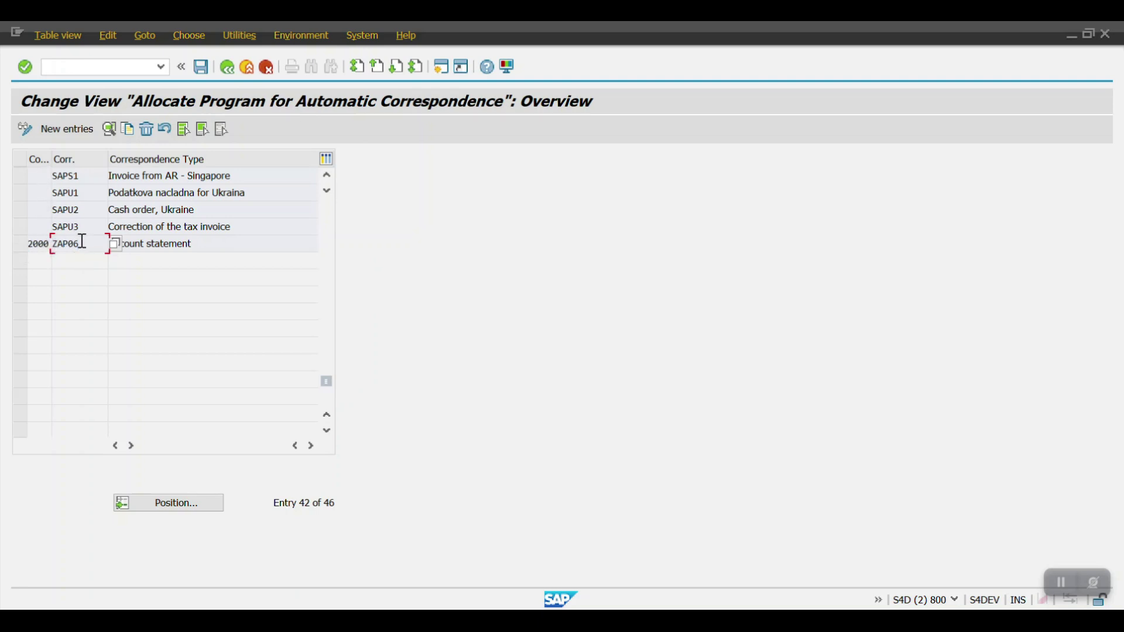
double_click(36, 249)
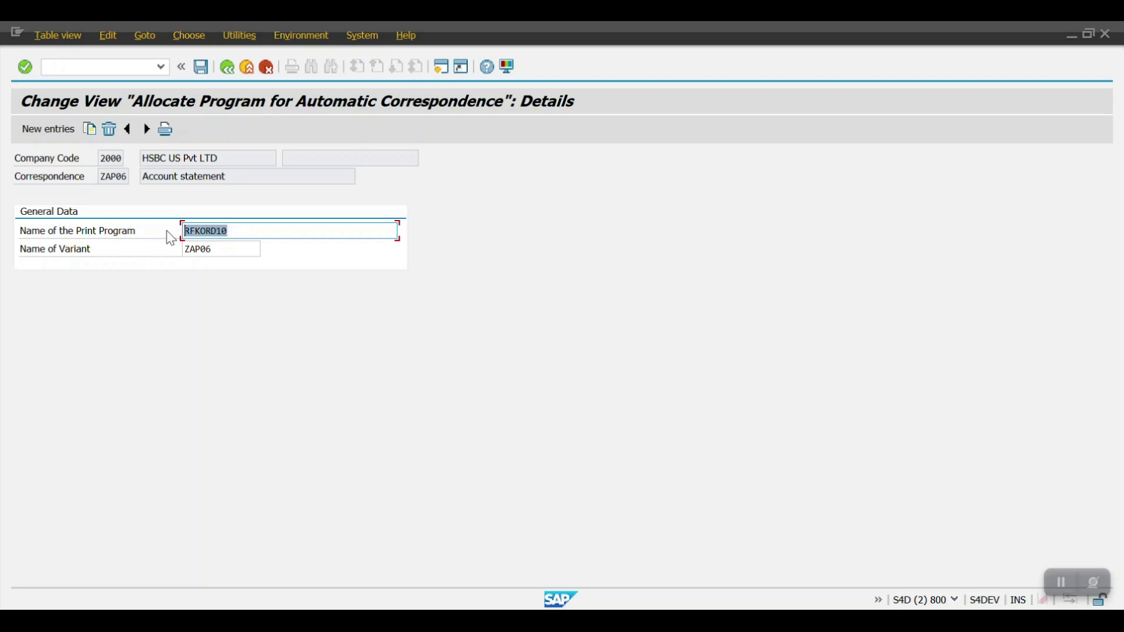
Check the print program and variant names assigned to ZAP06, and exit Customizing to the SAP Easy Access screen.
left_click(216, 249)
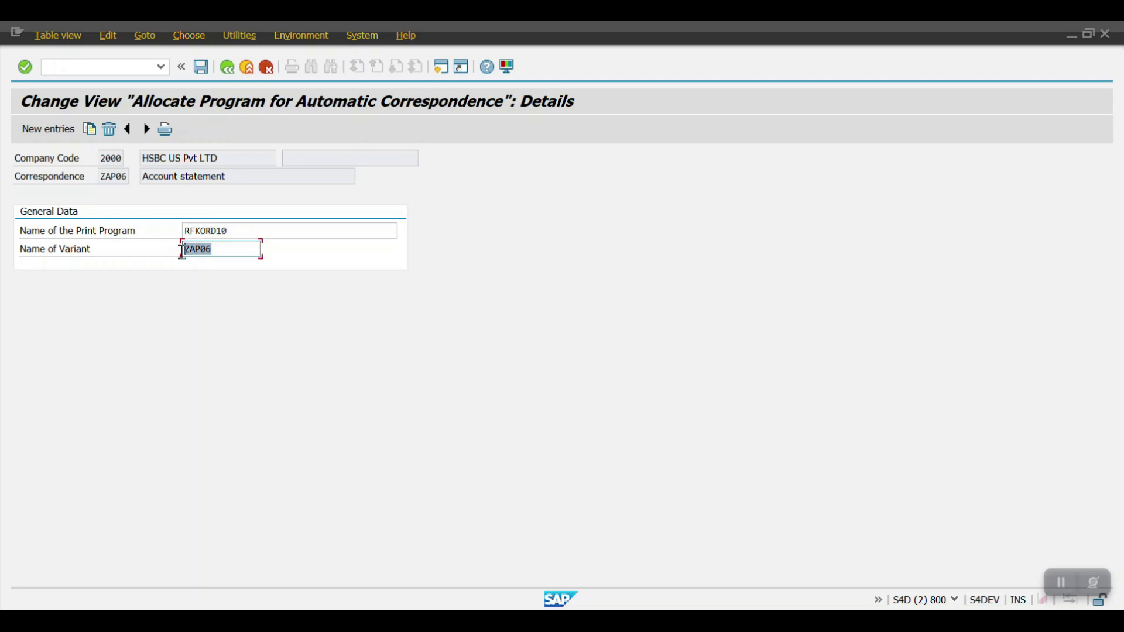
left_click(228, 67)
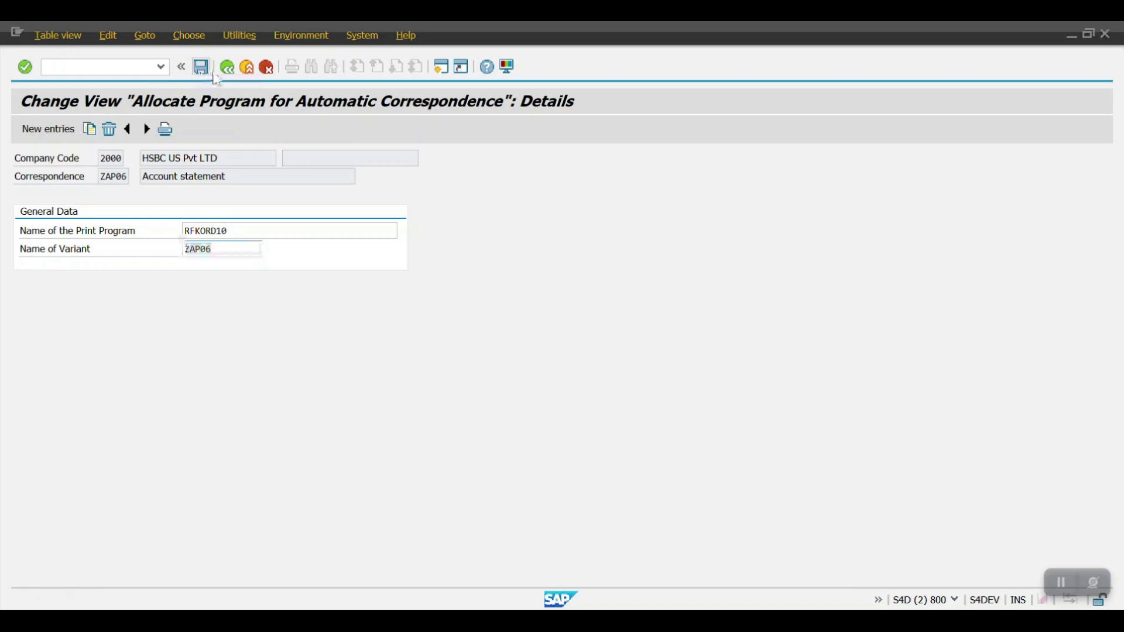
left_click(228, 67)
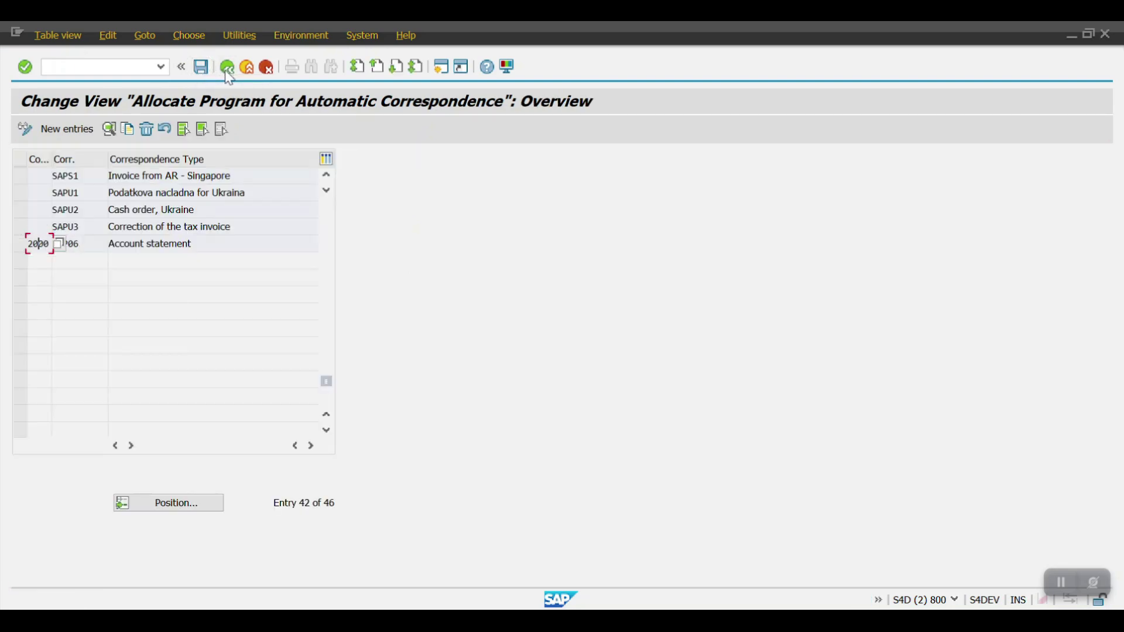
left_click(228, 67)
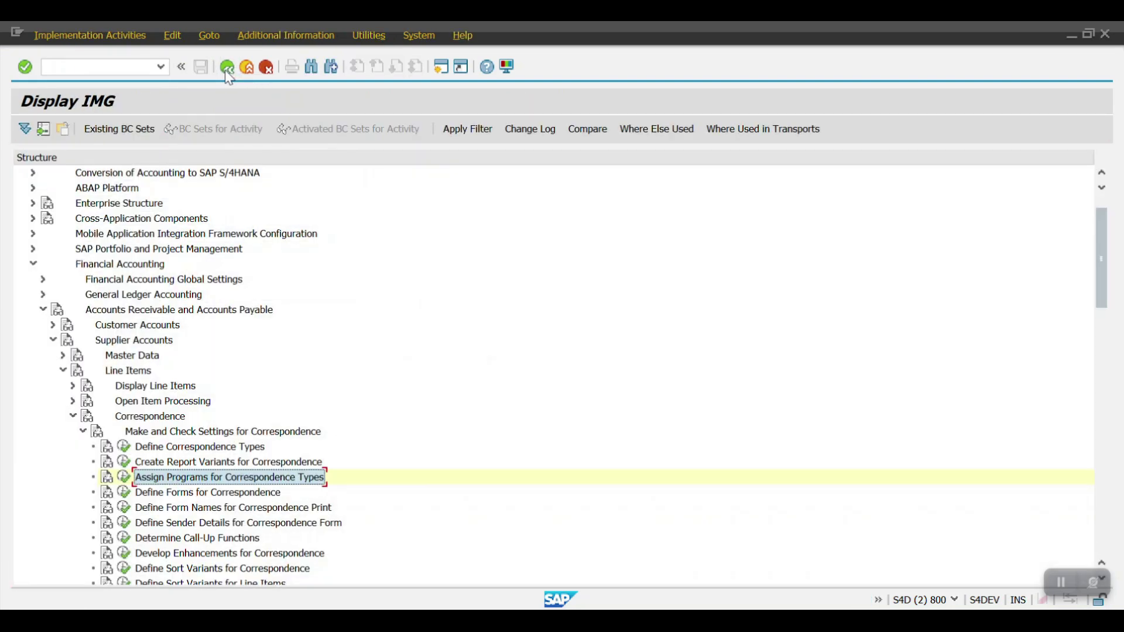
scroll(258, 329, "down", 1)
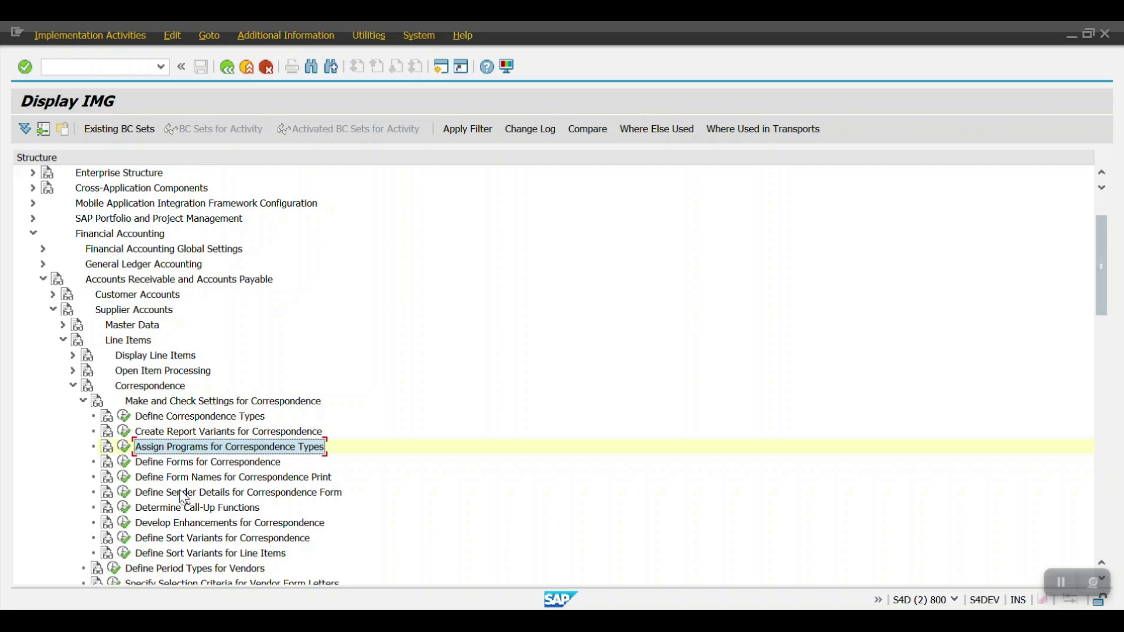
left_click(228, 68)
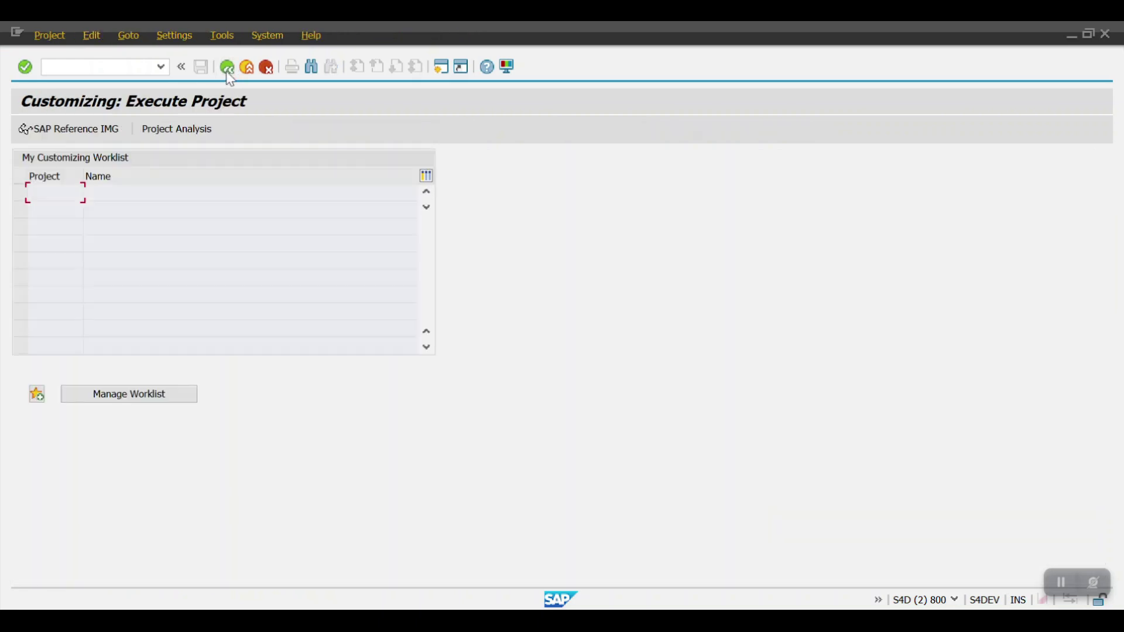
left_click(228, 74)
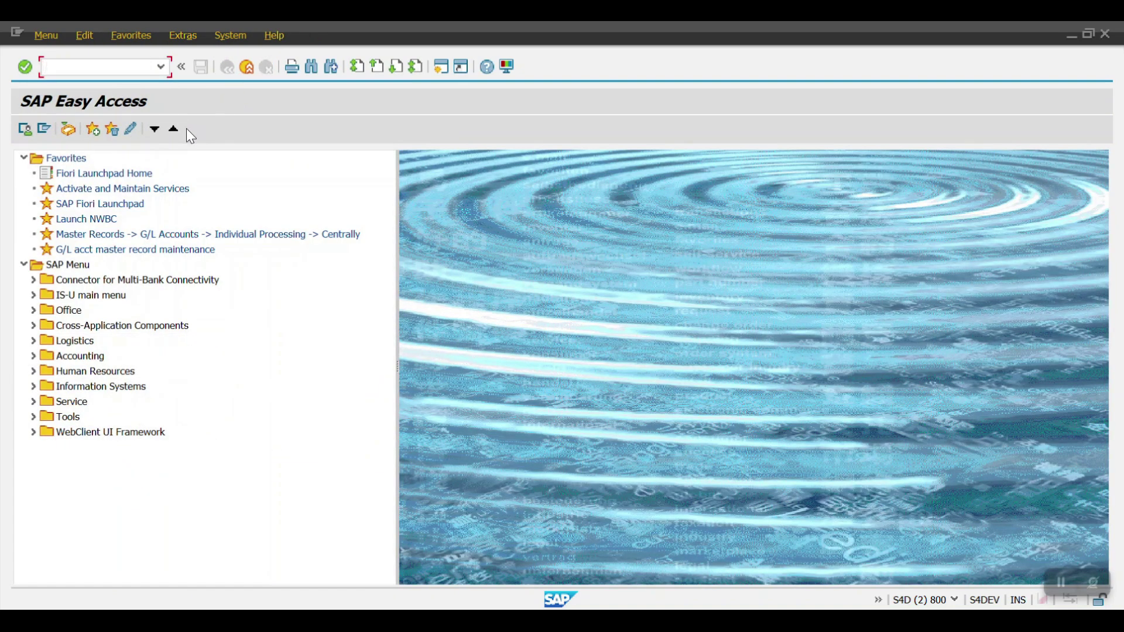
Start transaction FB12 for company code 2000 and choose correspondence type SAP06, Account statement.
type("fb12")
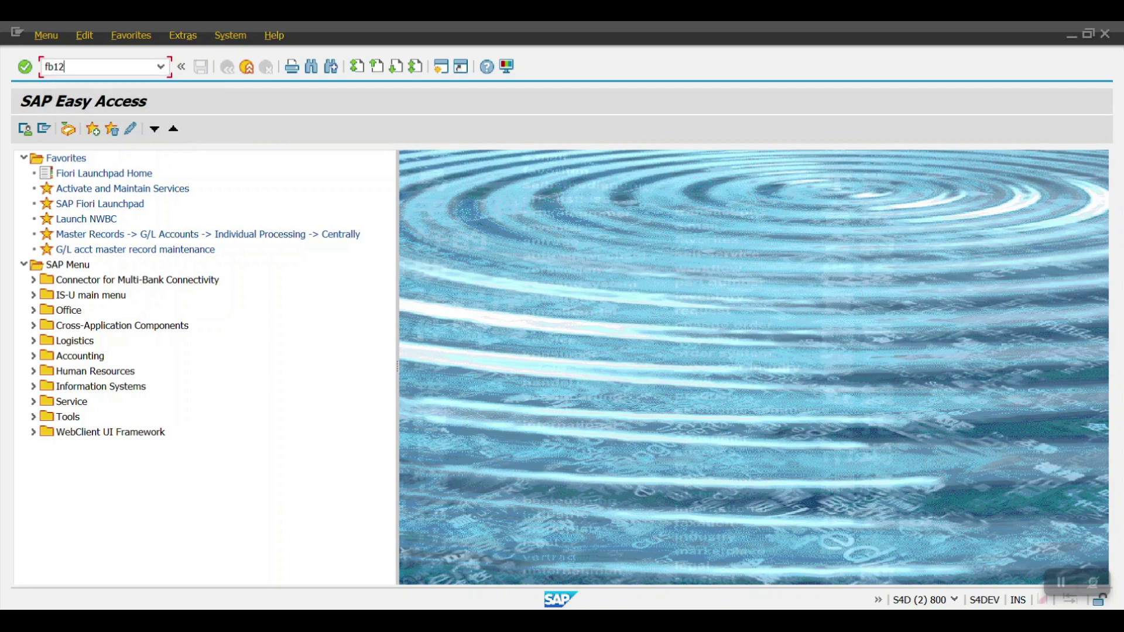
key("Return")
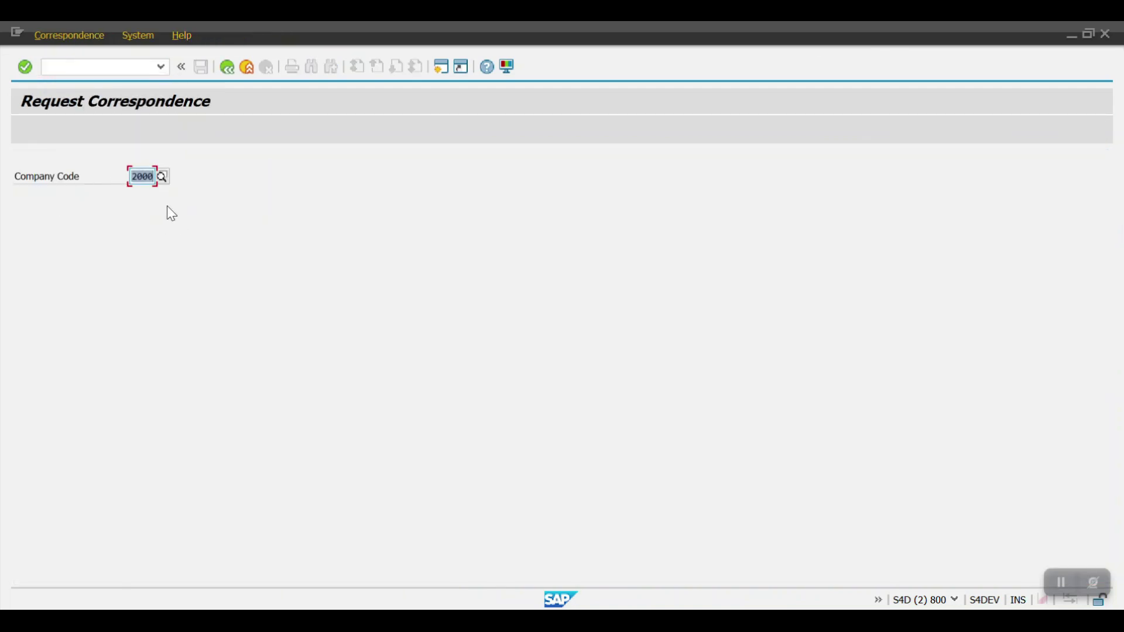
key("Return")
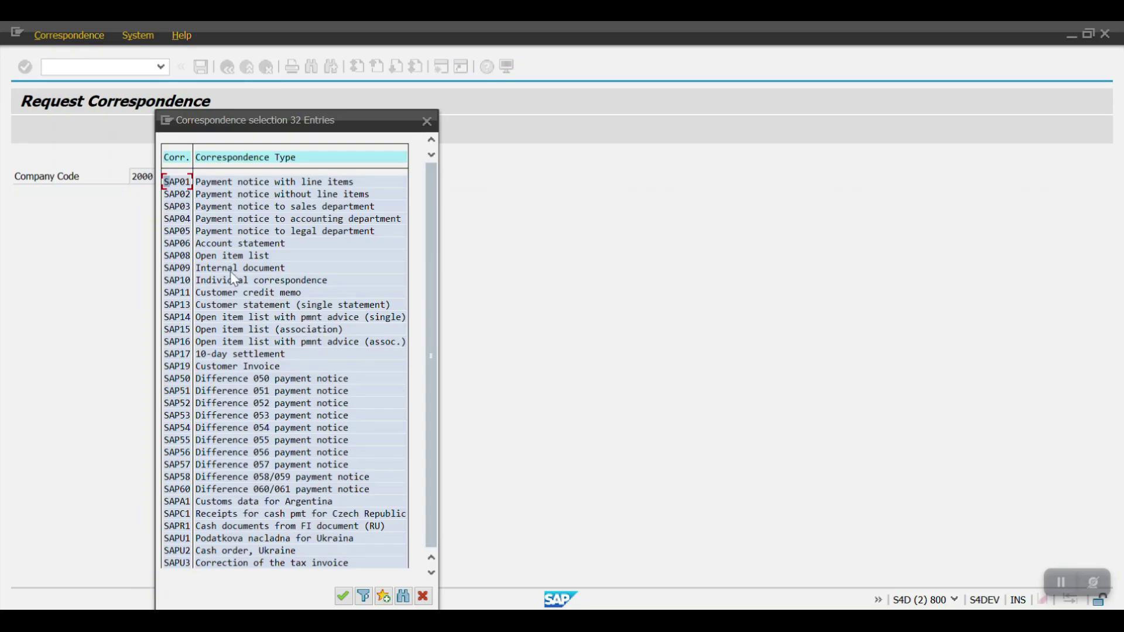
left_click(179, 244)
double_click(178, 245)
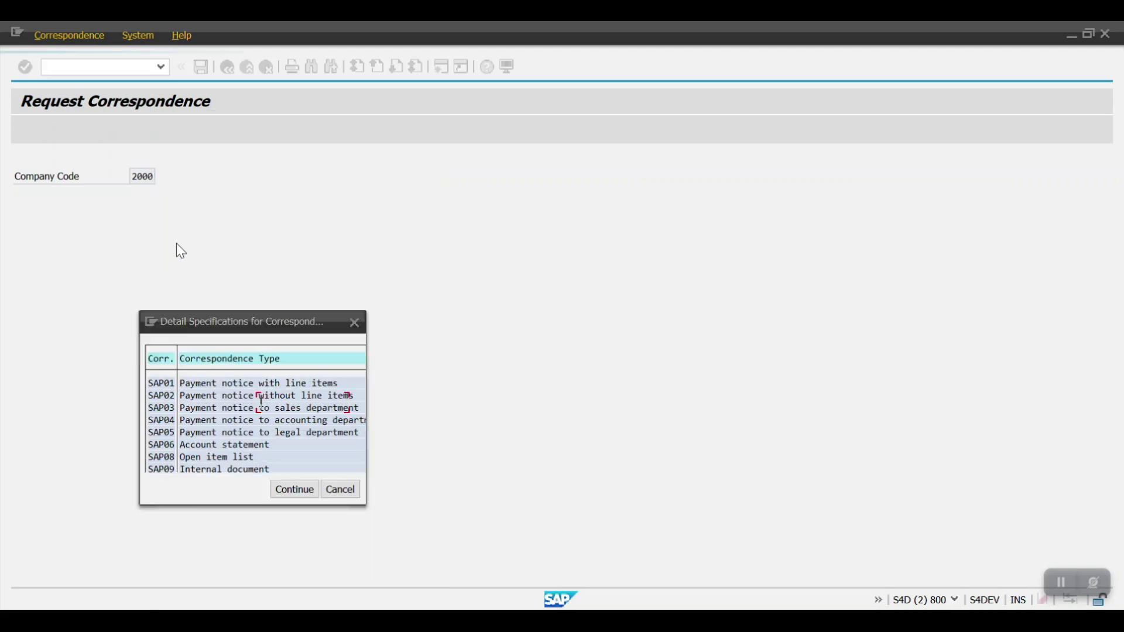
Request the account statement by entering the supplier's account number and postings from 01012024 to 31122024.
left_click_drag(233, 326, 281, 198)
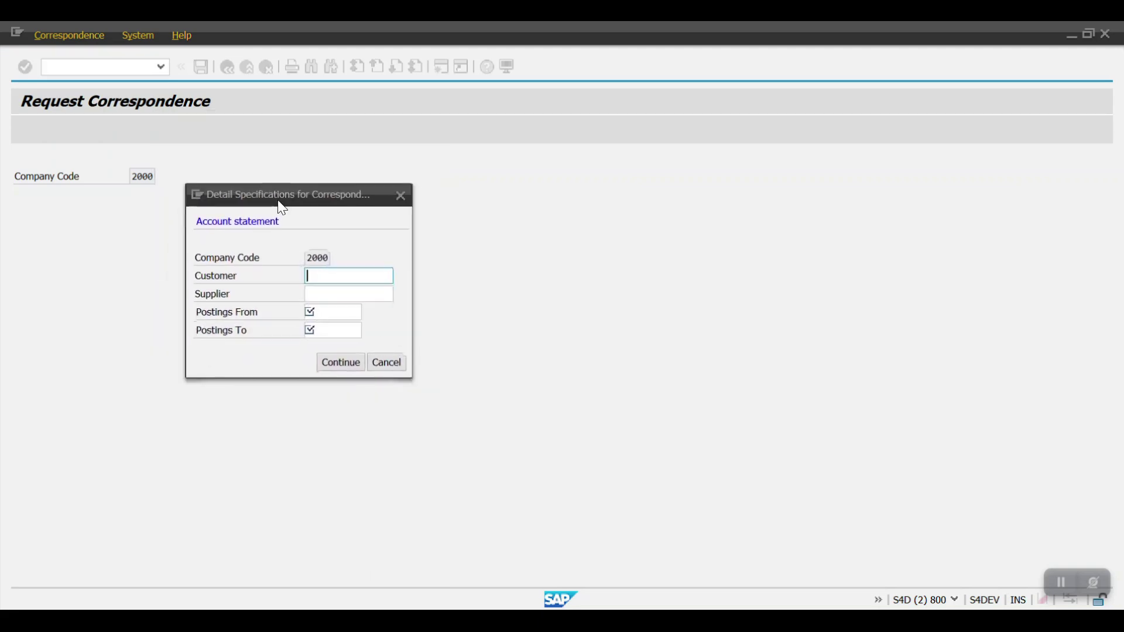
left_click(311, 293)
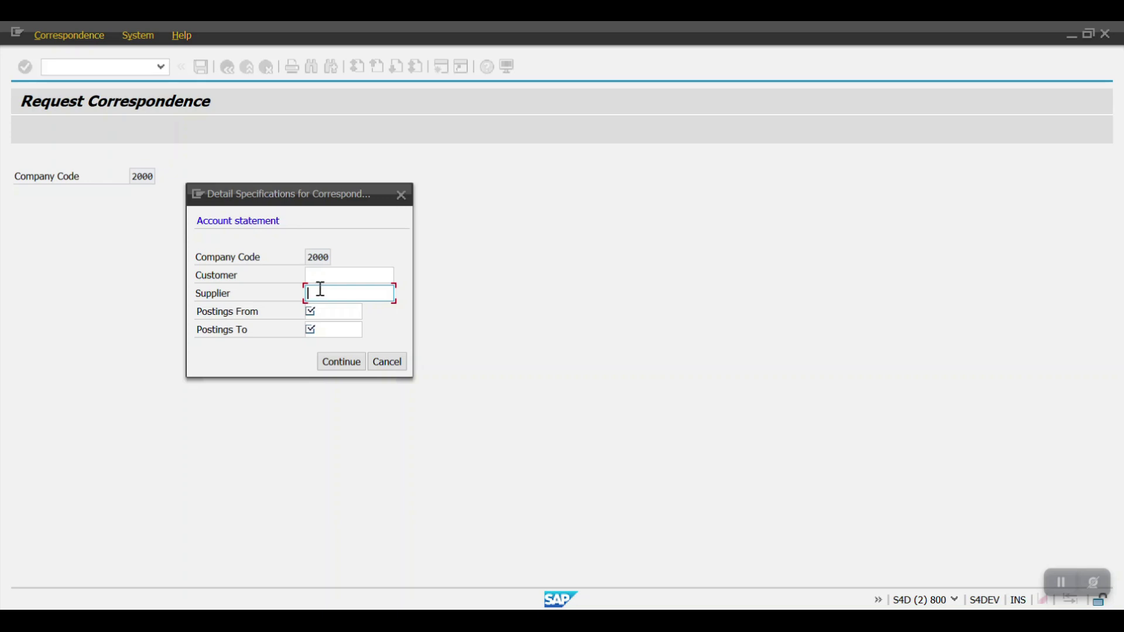
left_click(321, 290)
left_click(320, 308)
left_click(322, 311)
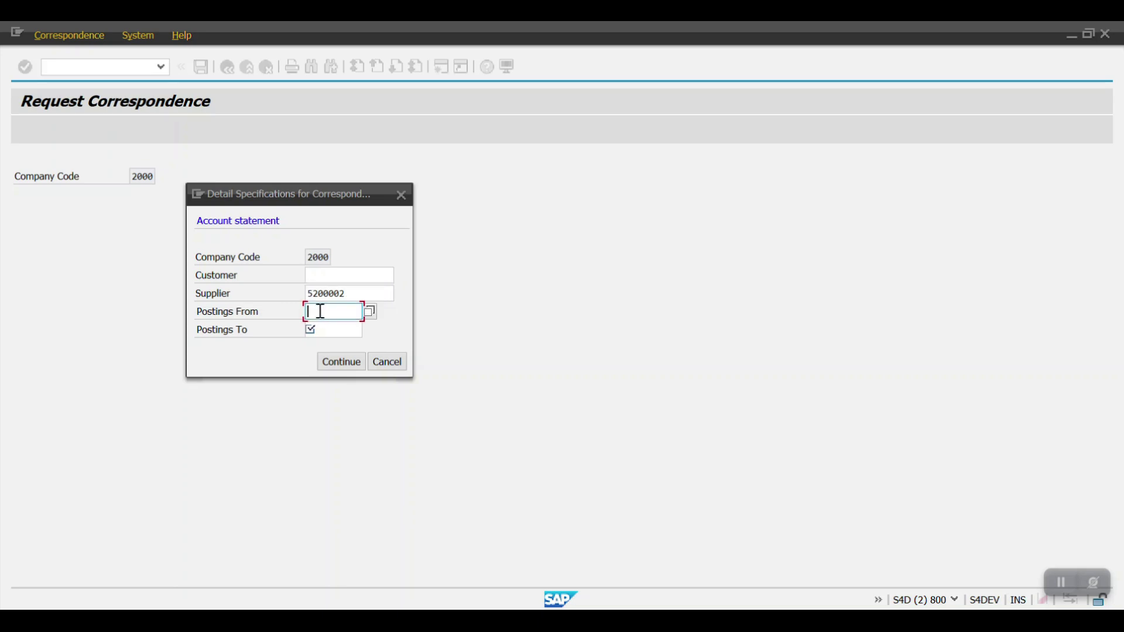
type("01012024")
key("Tab")
type("31")
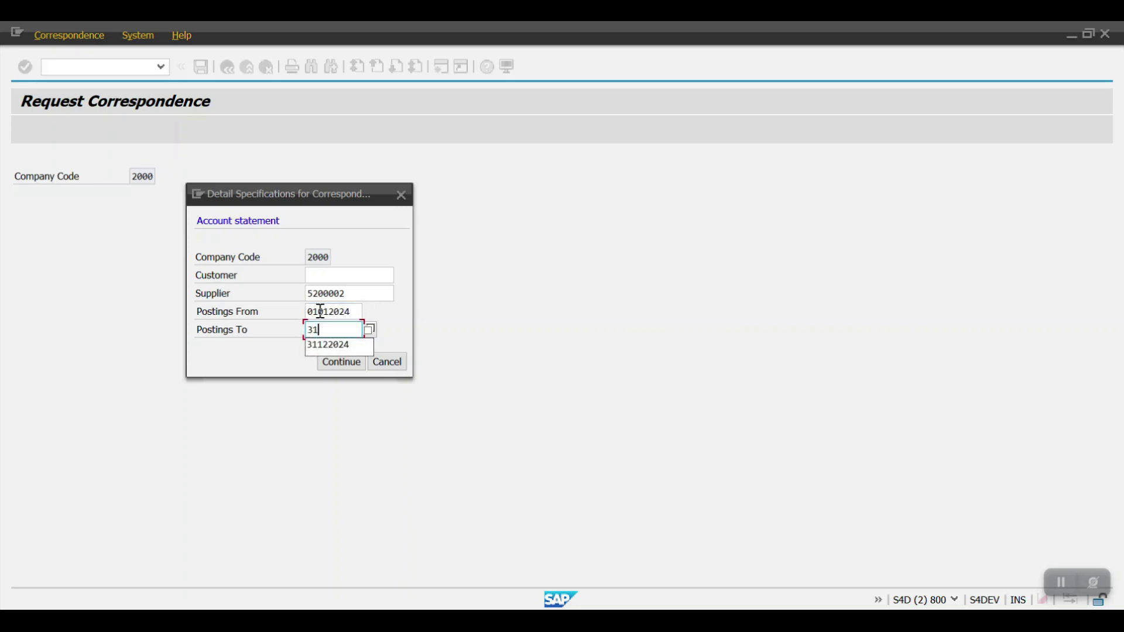
type("122024")
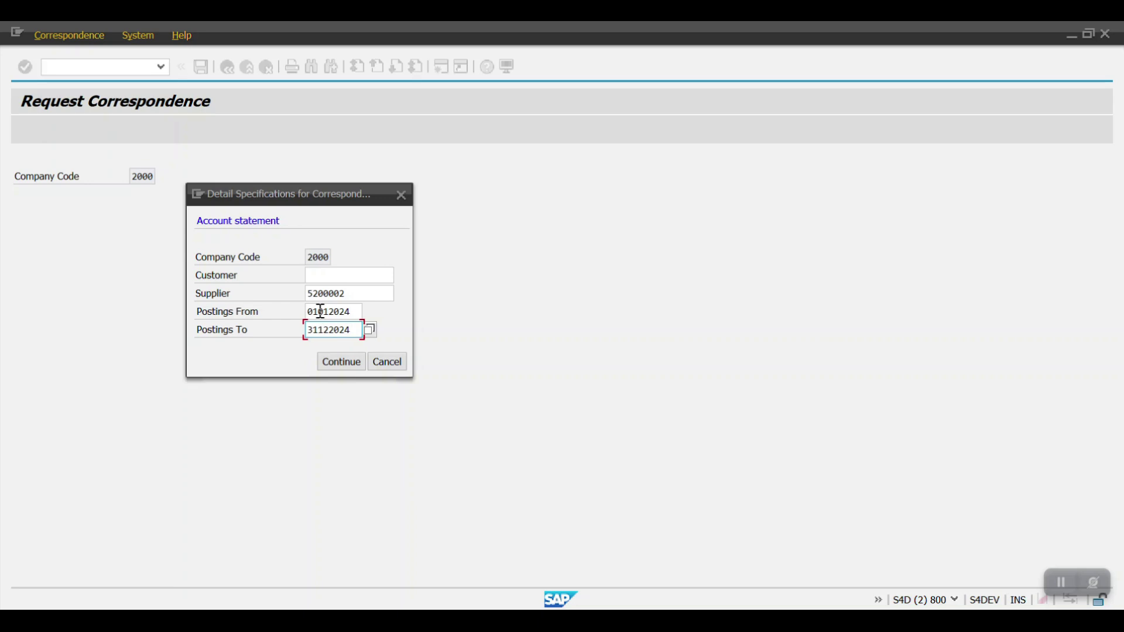
left_click(332, 364)
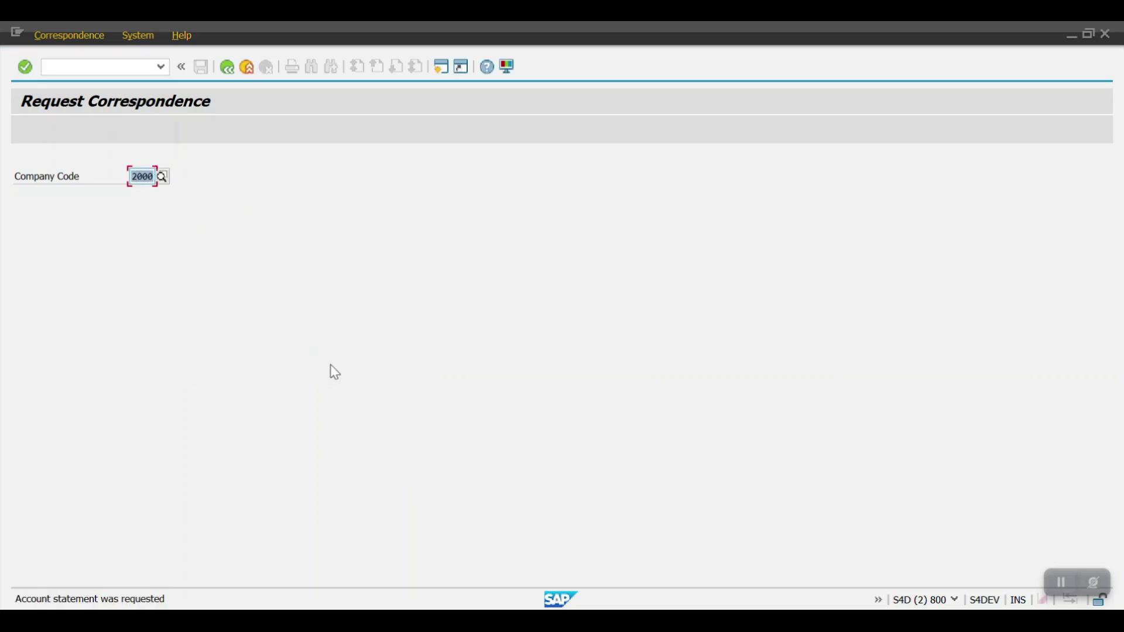
In transaction F.64, list correspondence SAP06 requests for company code 2000 and account type K, including entries with print date.
left_click(228, 68)
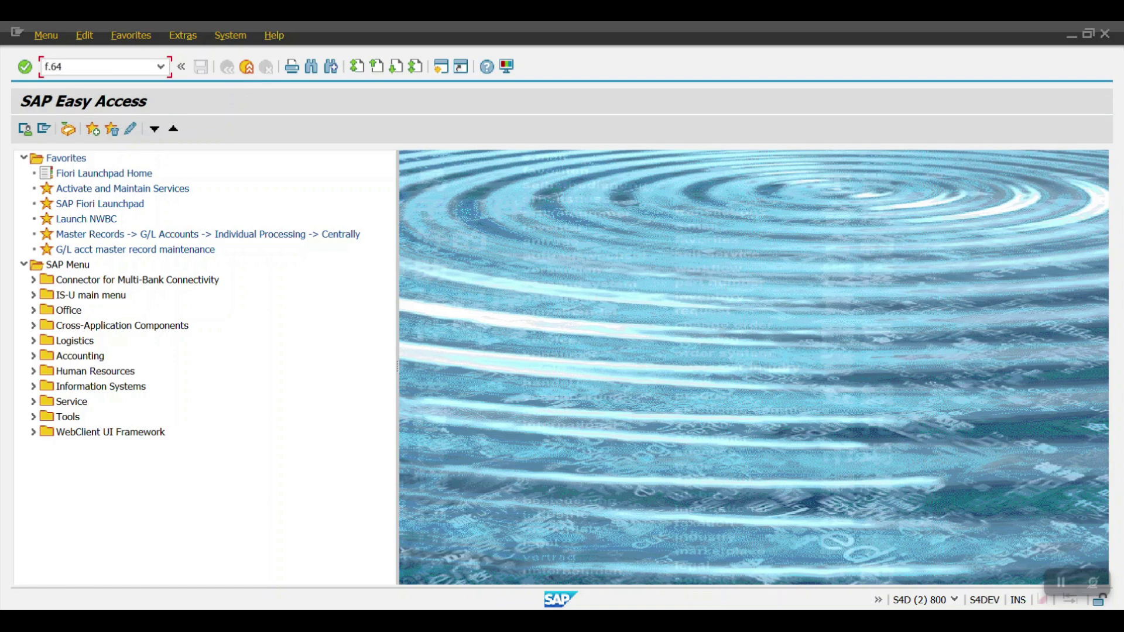
key("Return")
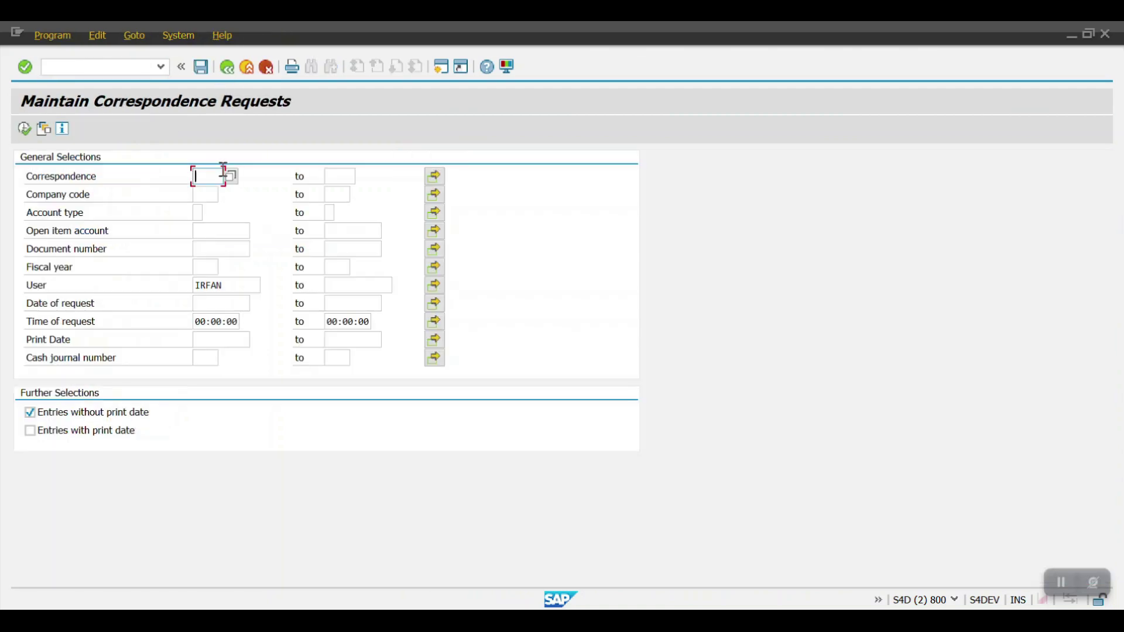
left_click(222, 175)
left_click(214, 192)
left_click(206, 194)
left_click(208, 214)
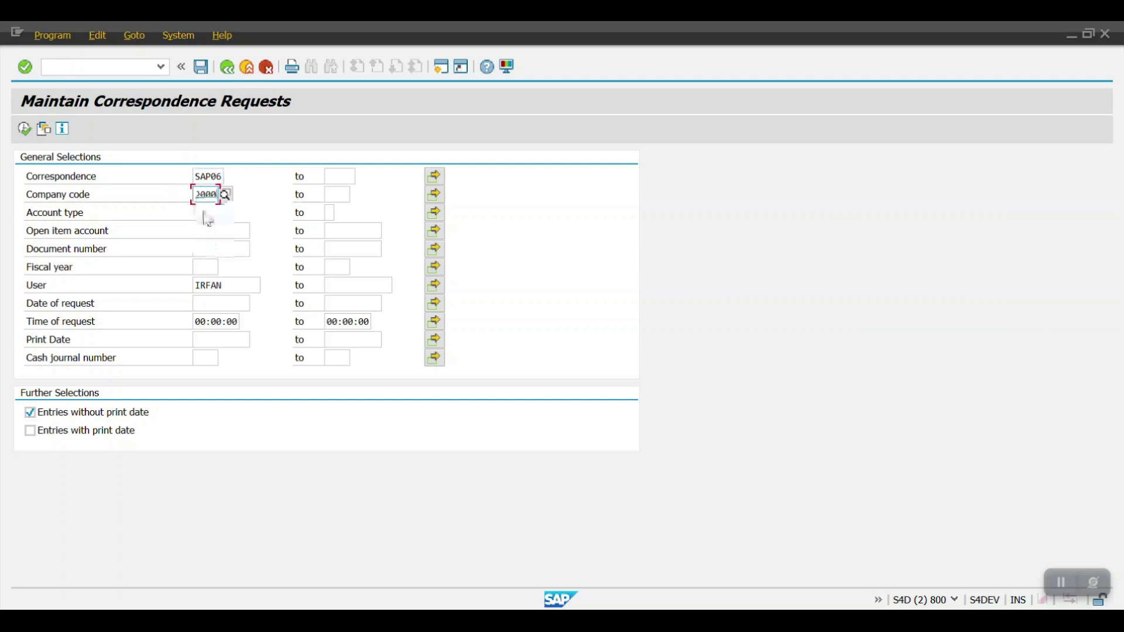
left_click(205, 213)
left_click(206, 226)
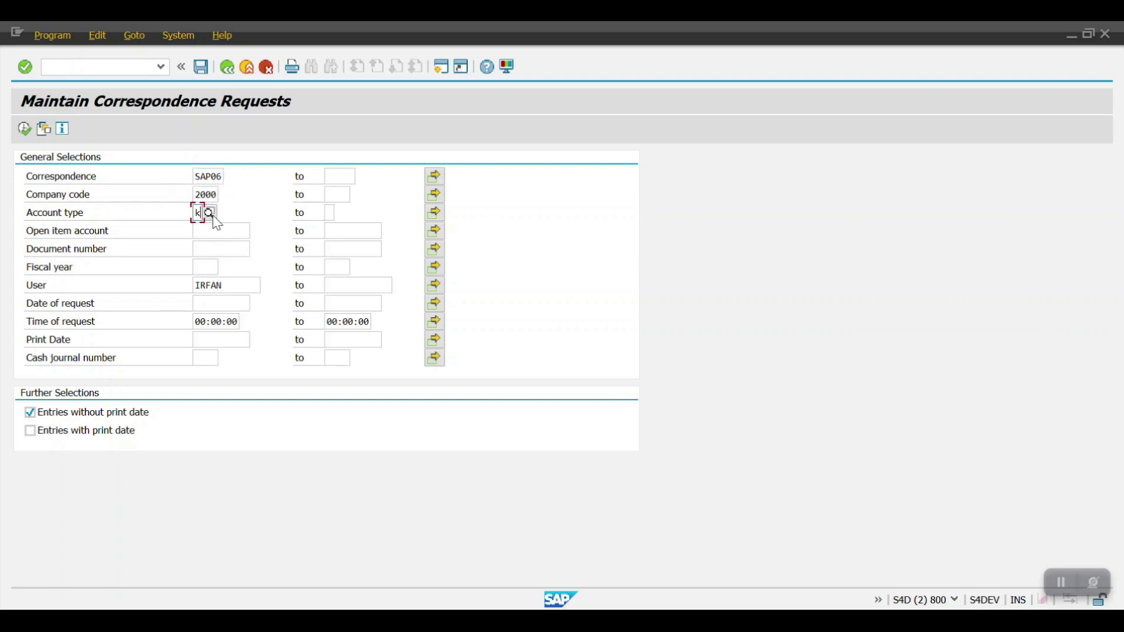
left_click(89, 433)
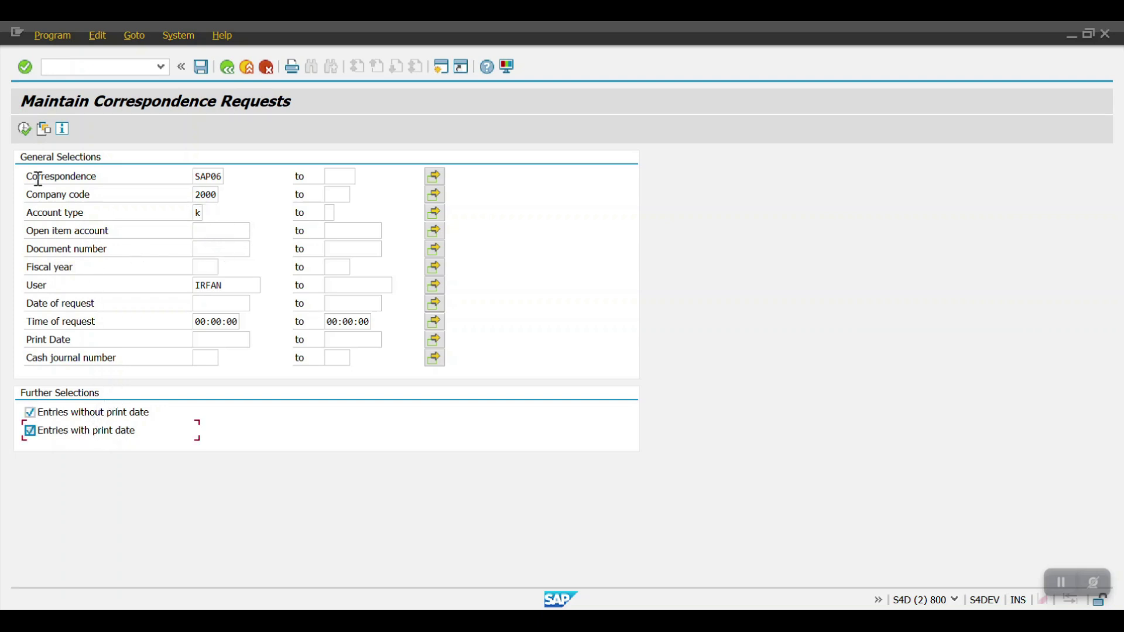
left_click(24, 130)
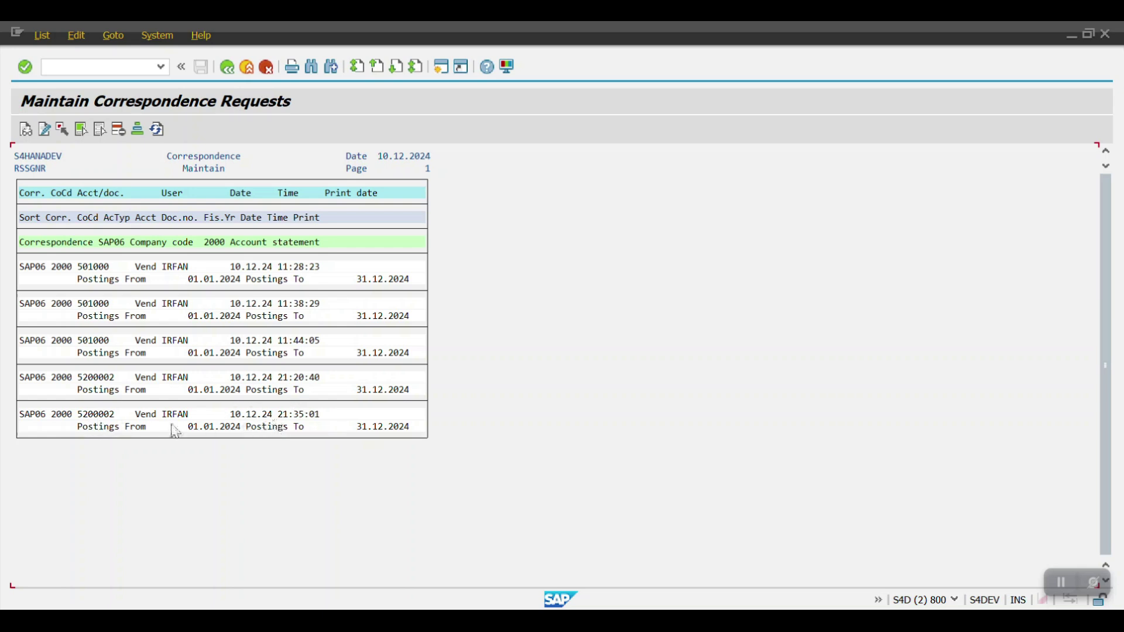
Open the print preview of the last listed supplier request with output device lp01, and examine the statement's line items and final balance.
double_click(98, 418)
left_click_drag(118, 385, 212, 259)
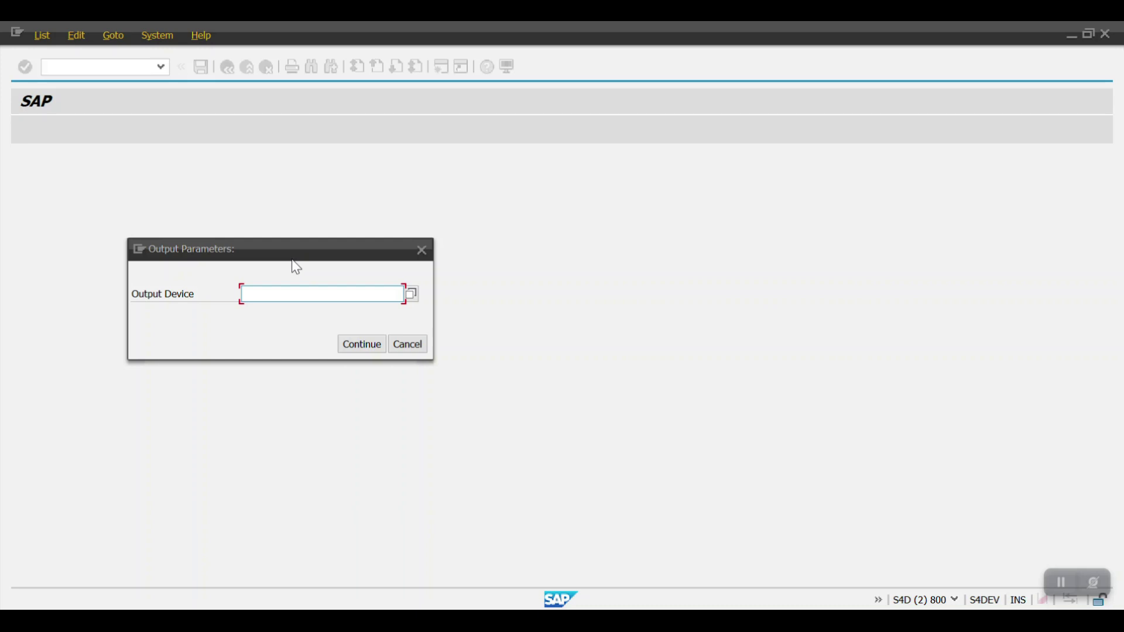
left_click(268, 293)
type("lp")
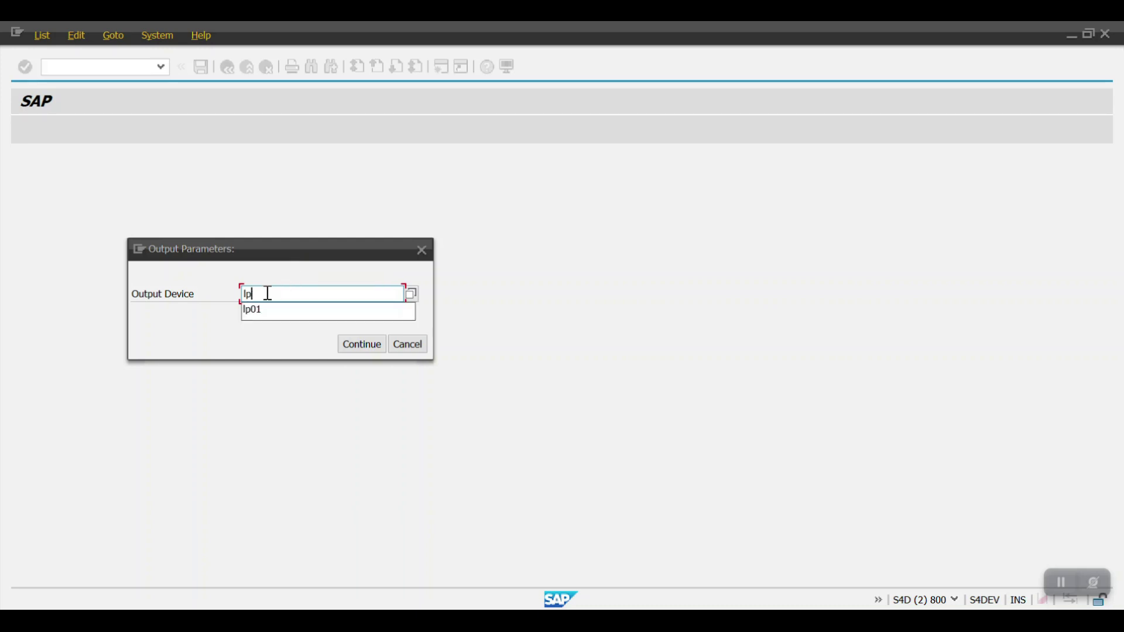
key("Down")
key("Return")
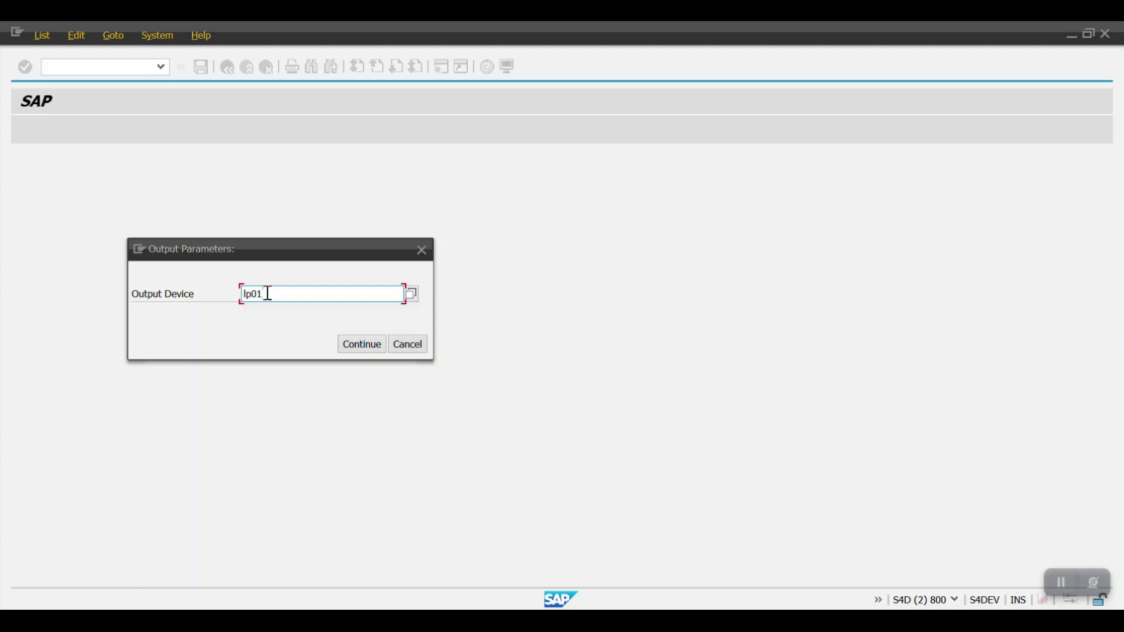
left_click(363, 346)
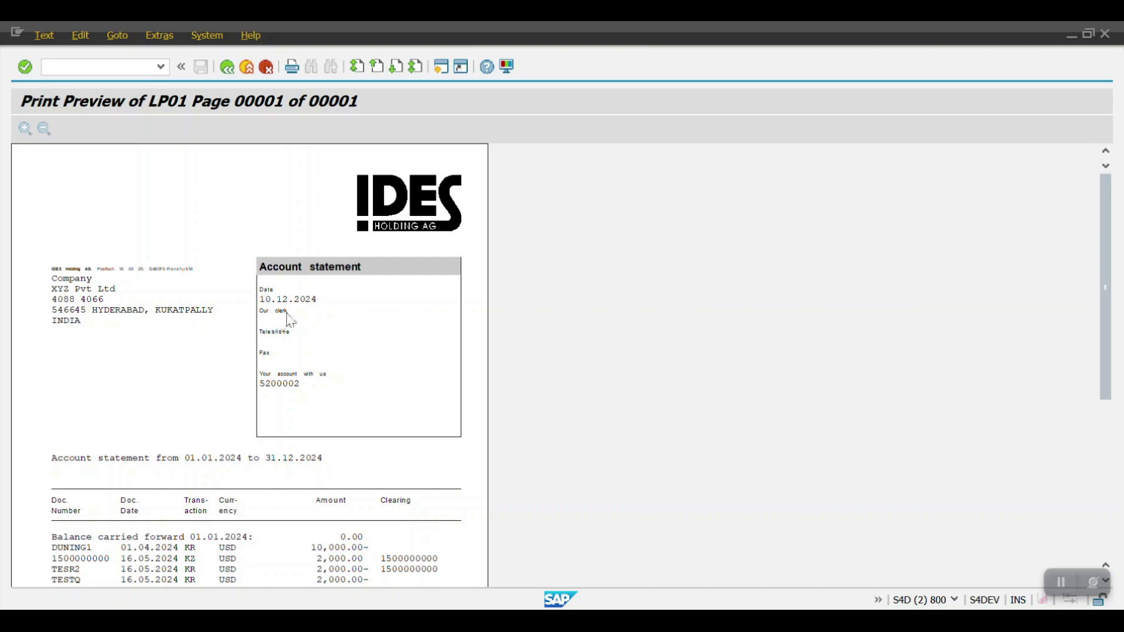
scroll(352, 403, "down", 3)
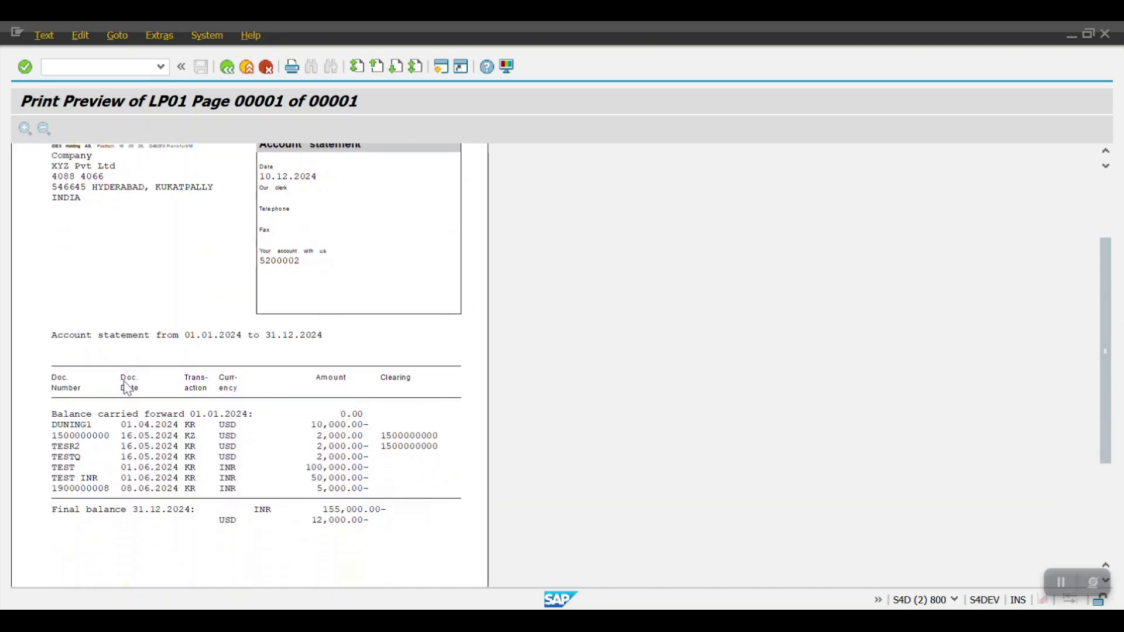
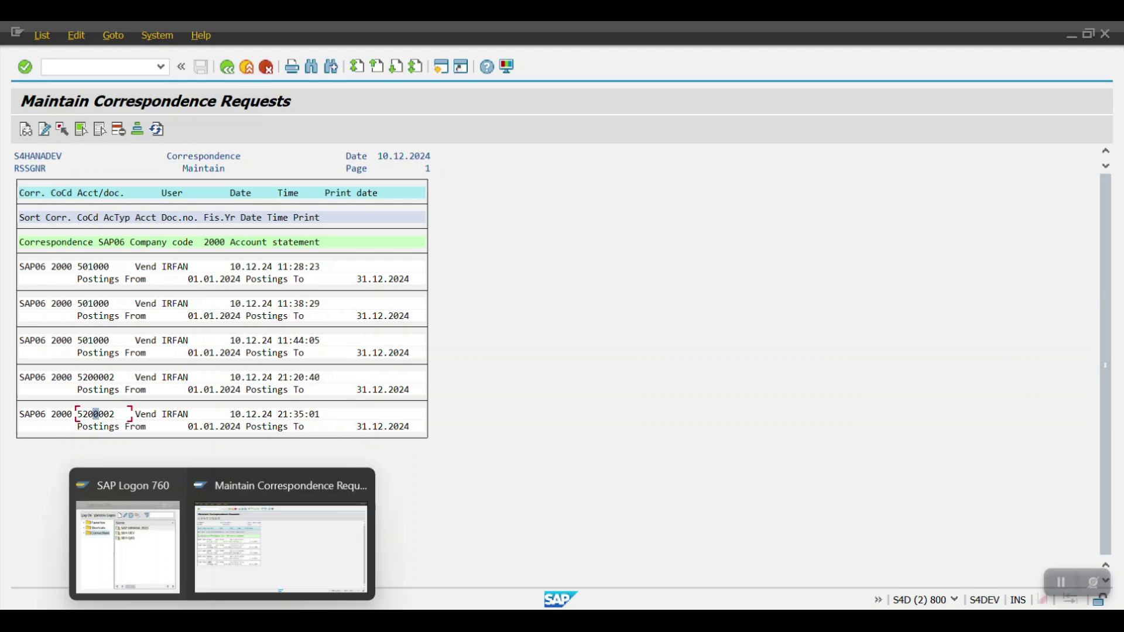
Open a new session, start transaction SPRO and display the SAP Reference IMG.
left_click(272, 561)
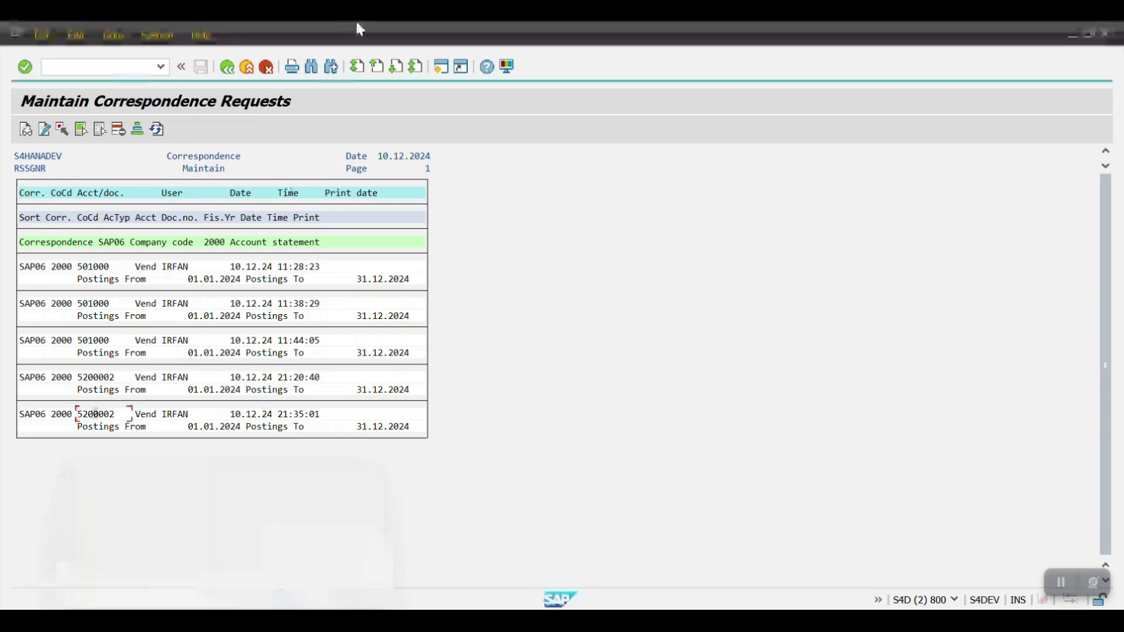
left_click(441, 67)
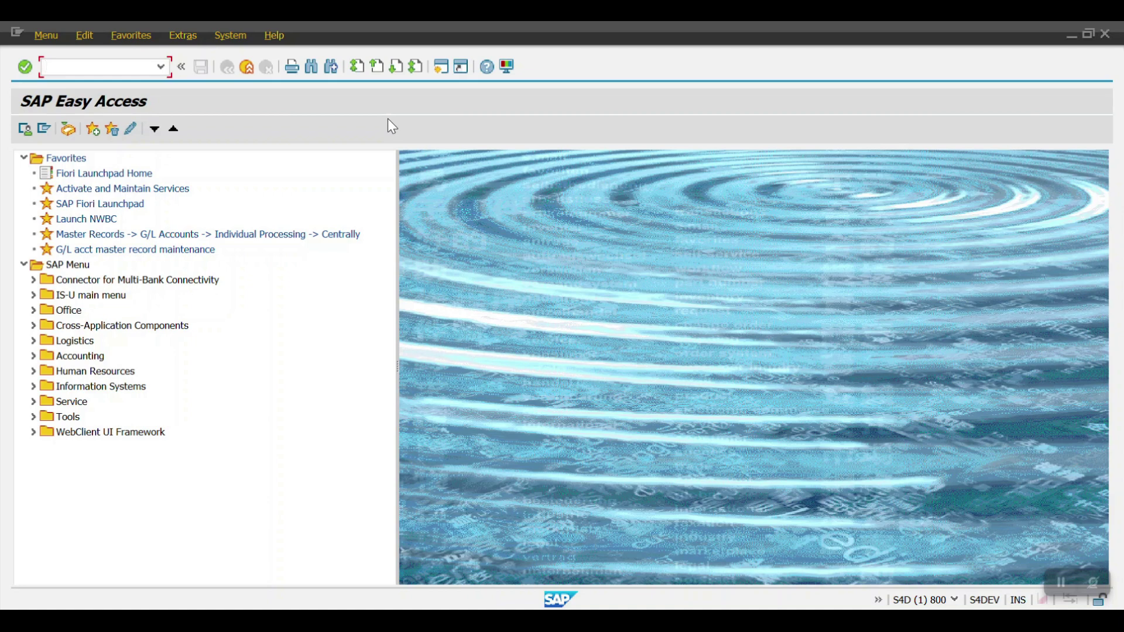
type("spro")
key("Return")
type("spro")
key("Return")
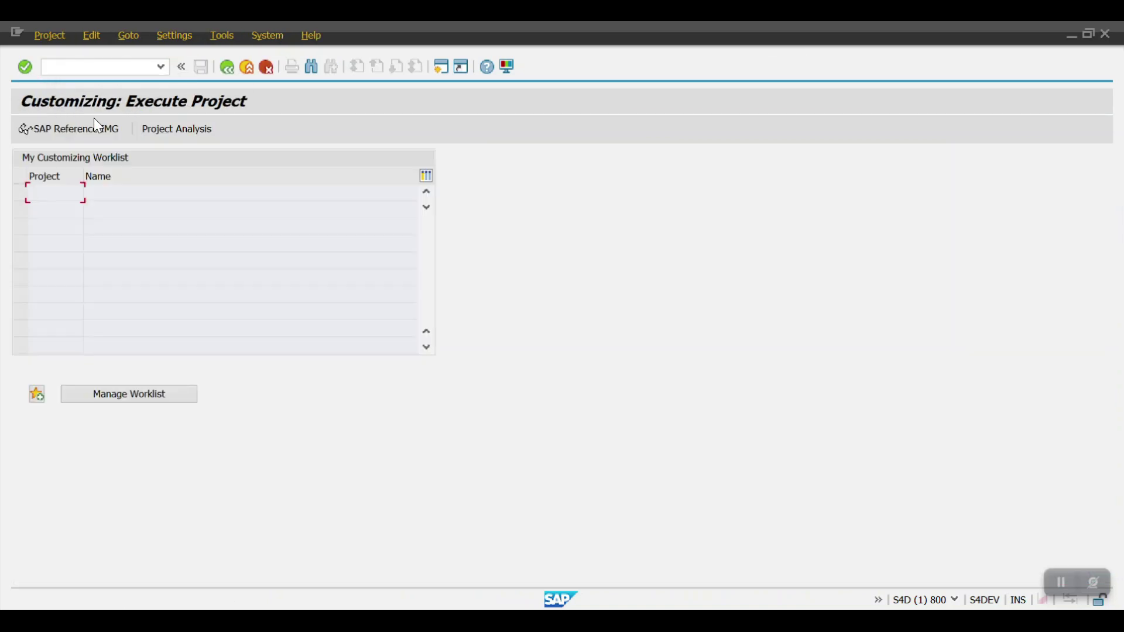
left_click(74, 131)
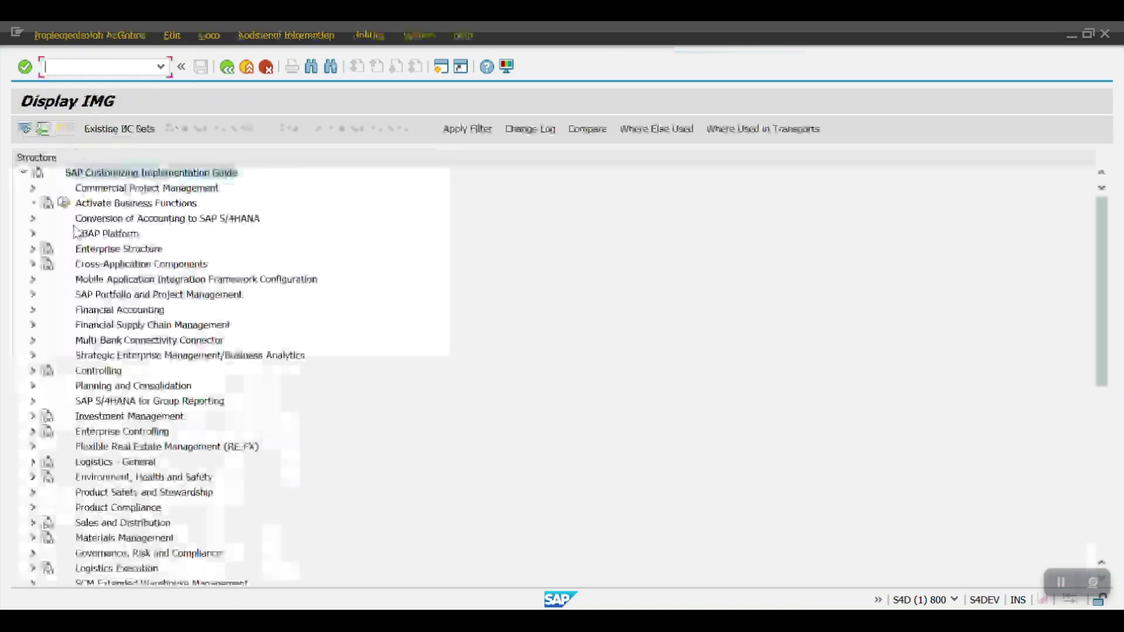
Expand the IMG through Financial Accounting, Accounts Receivable and Accounts Payable, Supplier Accounts and Line Items to the Correspondence settings.
scroll(75, 226, "down", 2)
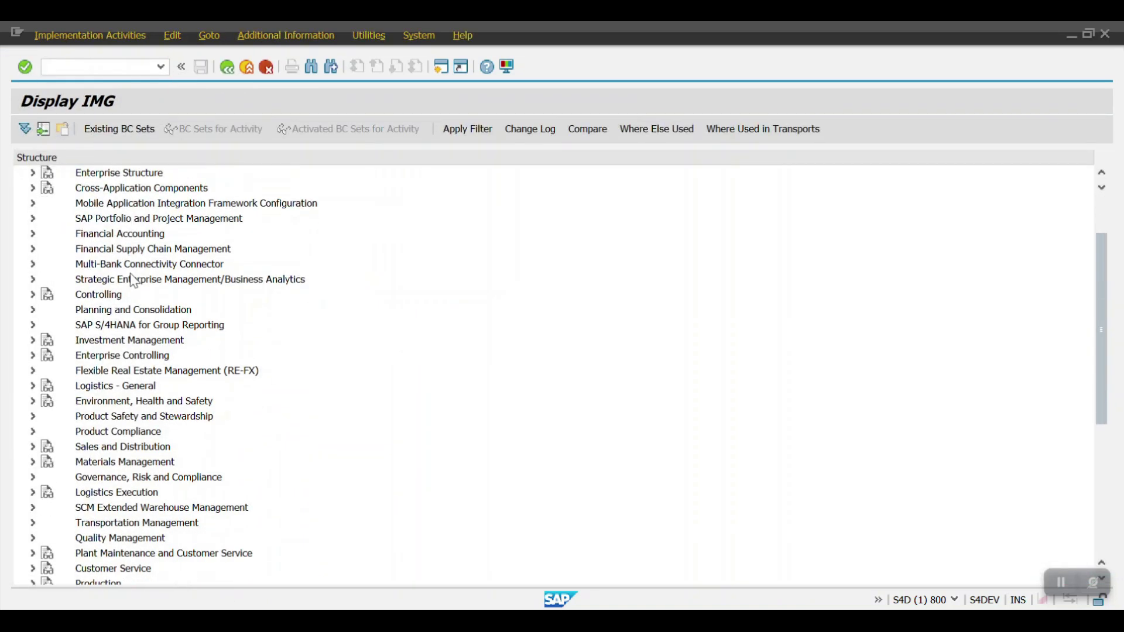
left_click(33, 233)
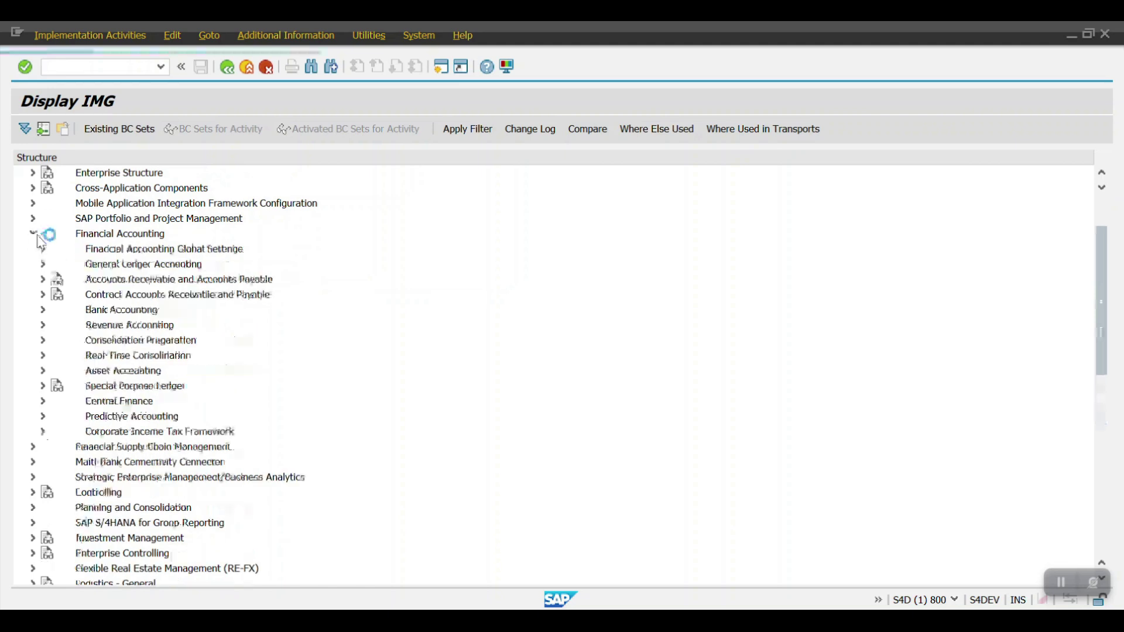
left_click(43, 280)
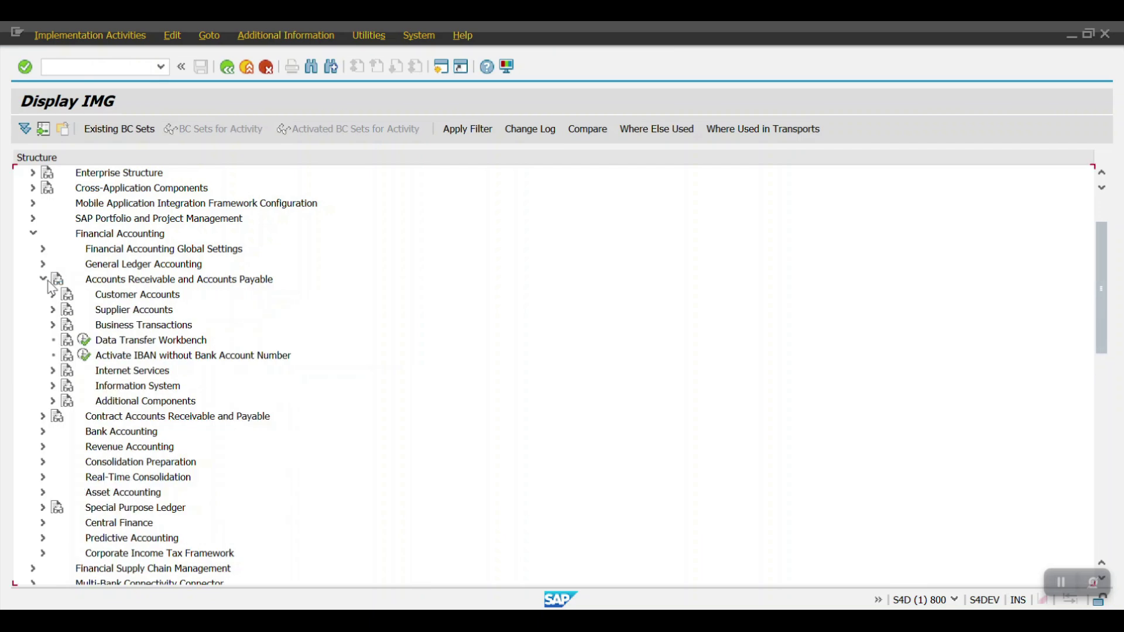
left_click(52, 310)
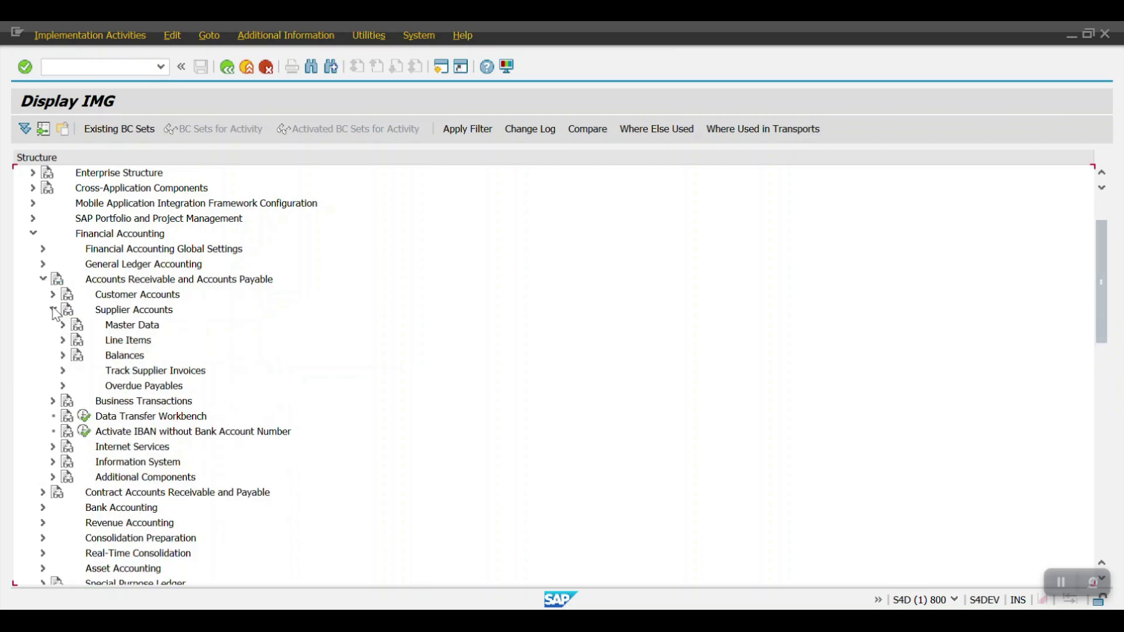
left_click(63, 341)
left_click(72, 386)
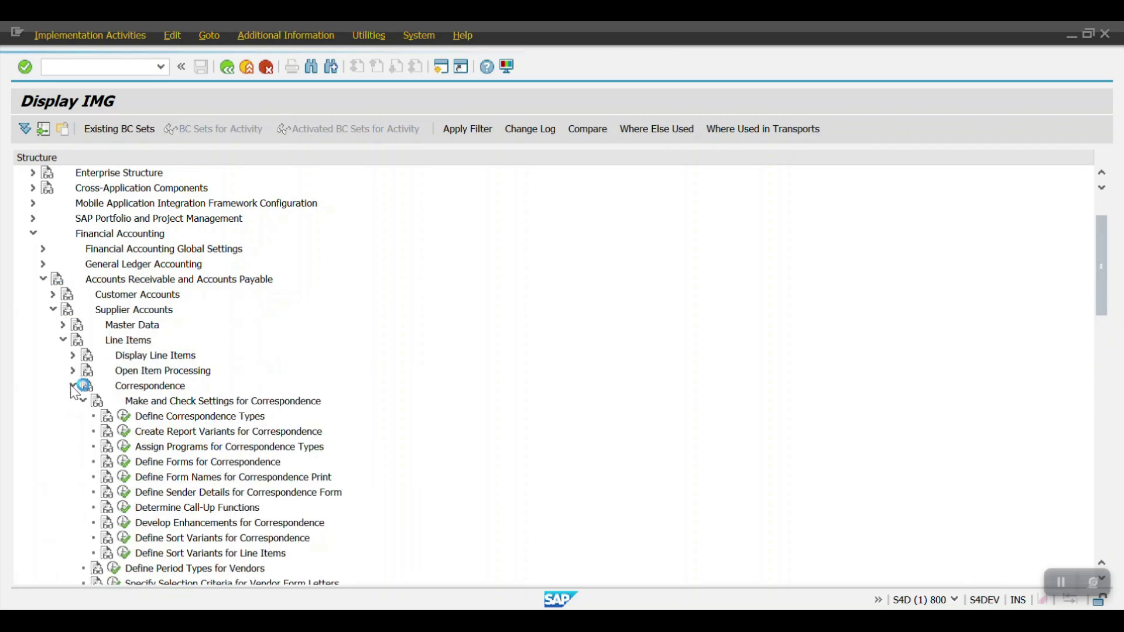
scroll(136, 439, "down", 2)
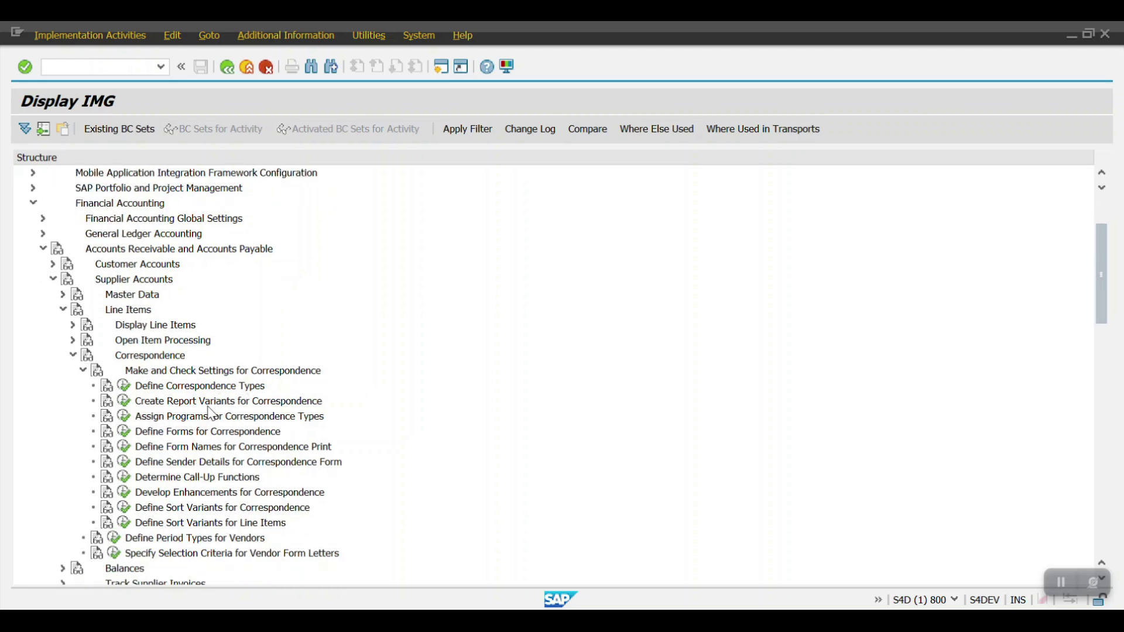
Start Create Report Variants for Correspondence and execute program RFKORD10_PDF without a variant.
left_click(126, 403)
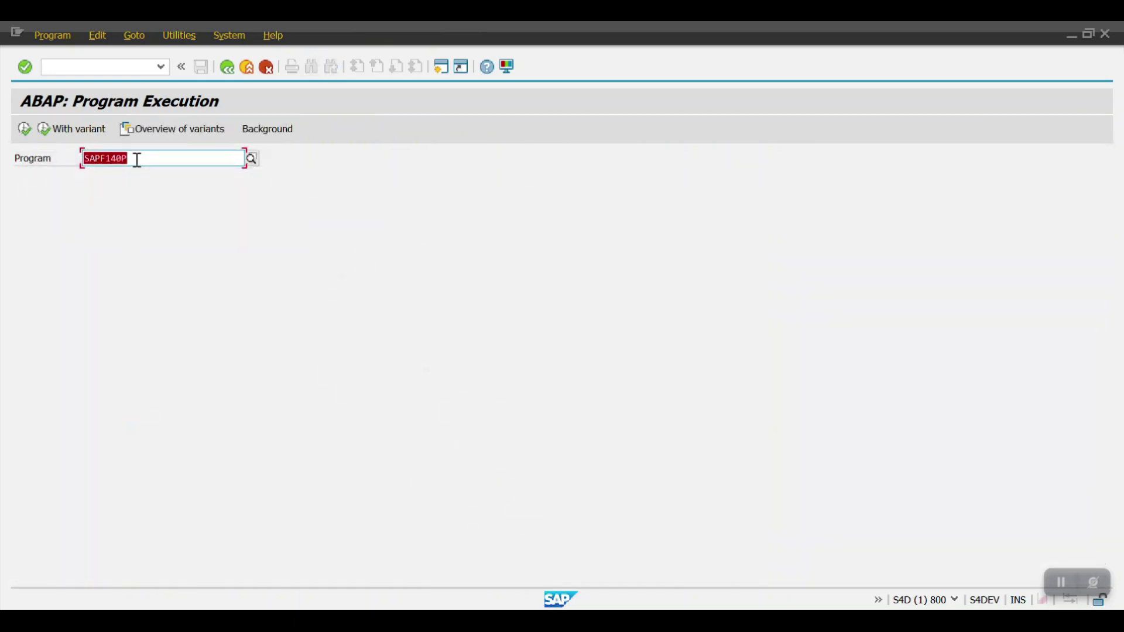
type("r")
key("Down")
key("Return")
type("_pdf")
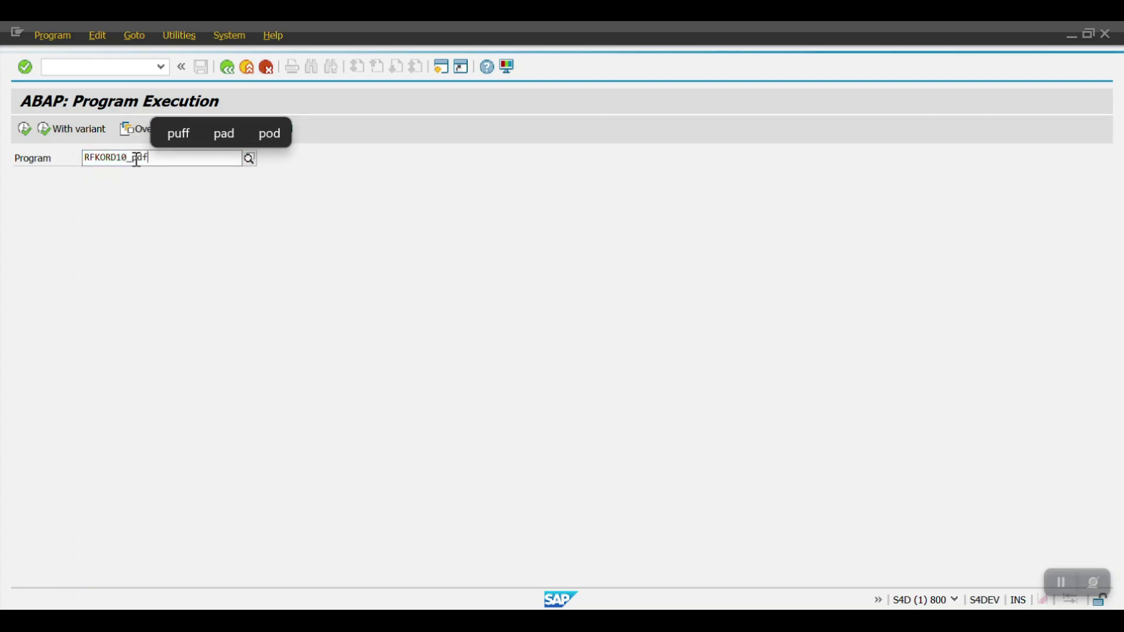
left_click(24, 130)
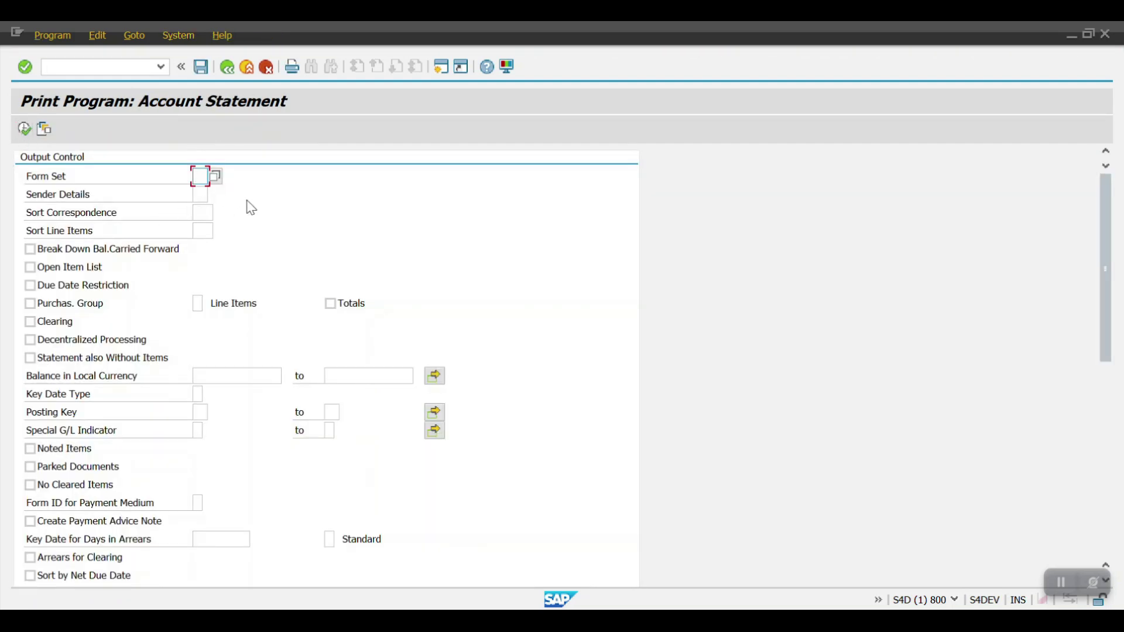
Review the account statement print program's output control options and Output to Printer field, and leave the program and the IMG.
scroll(282, 225, "down", 5)
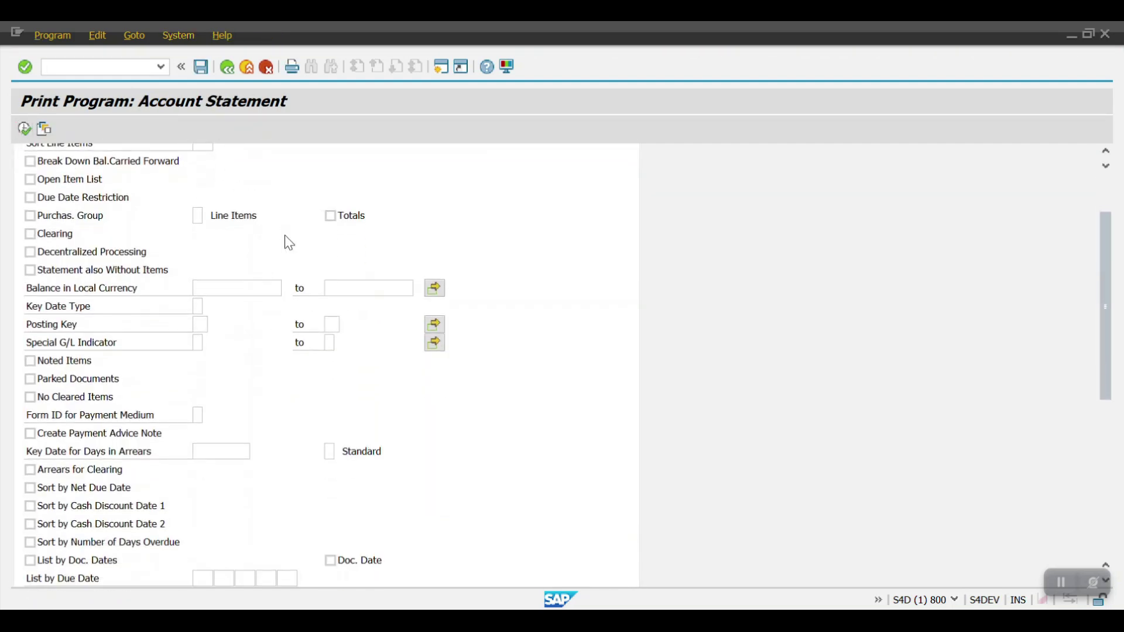
scroll(289, 243, "down", 8)
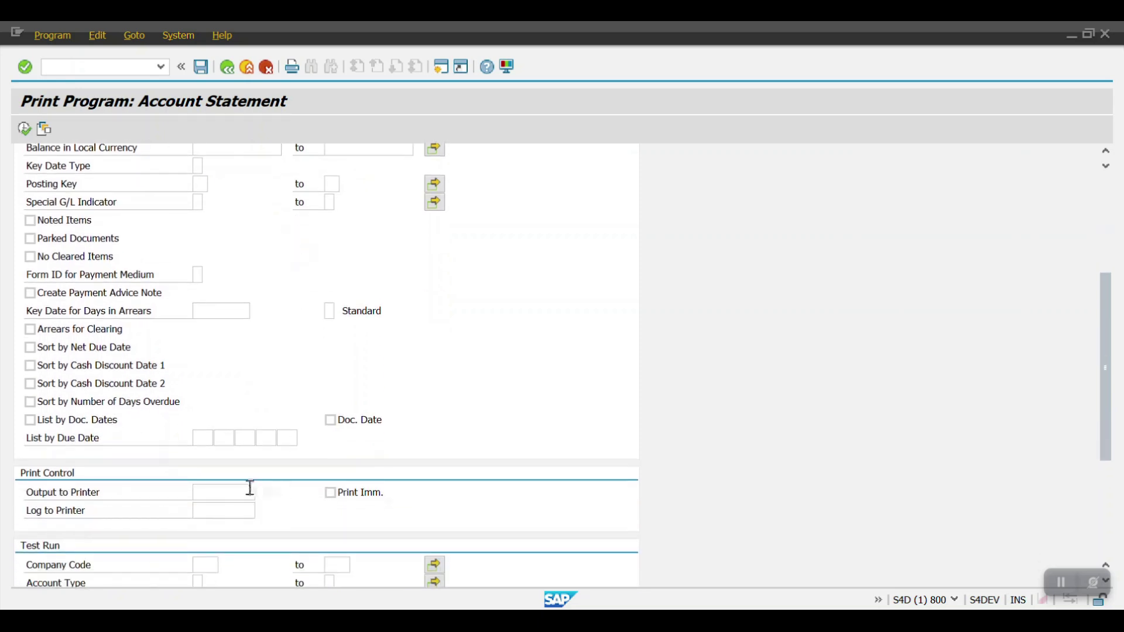
left_click(231, 494)
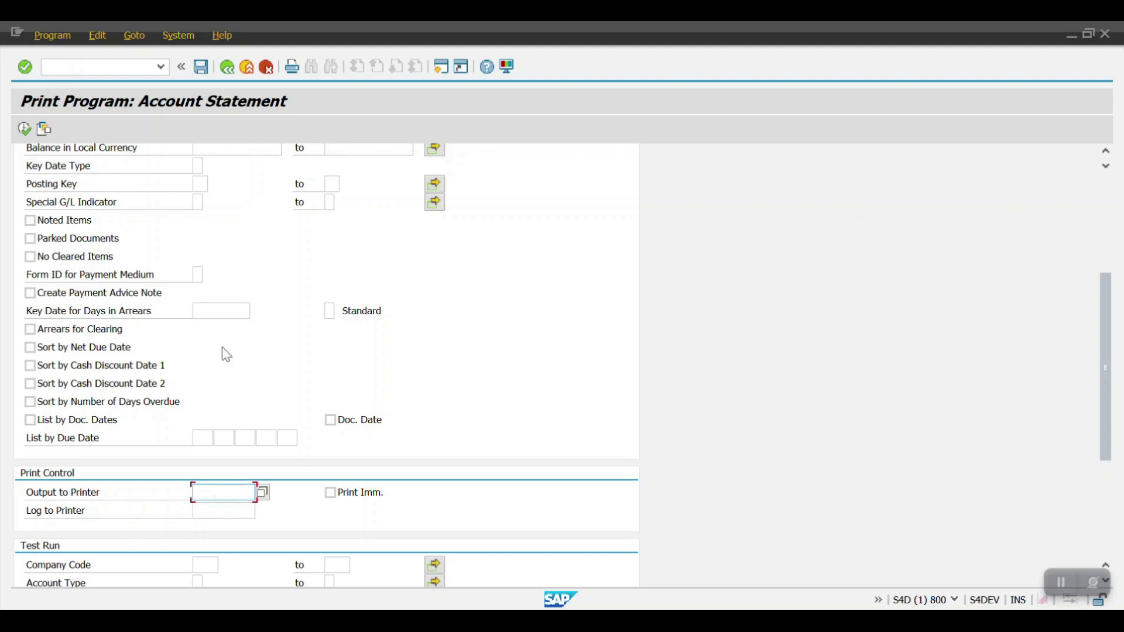
left_click(230, 72)
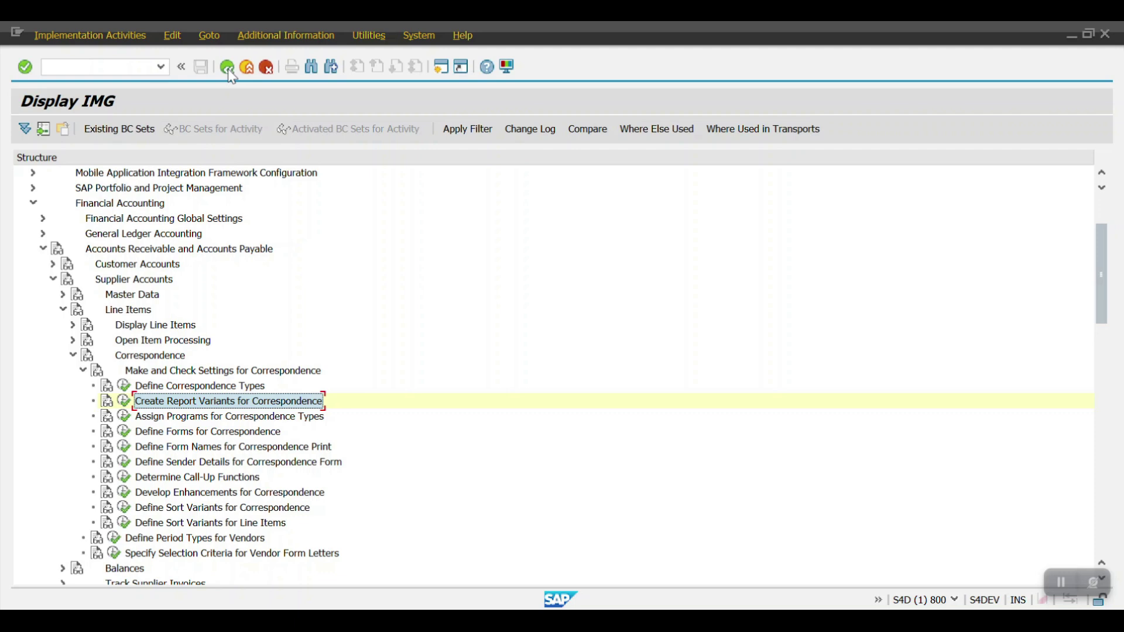
left_click(229, 69)
Return to the correspondence request list and open the print preview of the last supplier request with output device lp01.
mouse_move(223, 608)
left_click(199, 527)
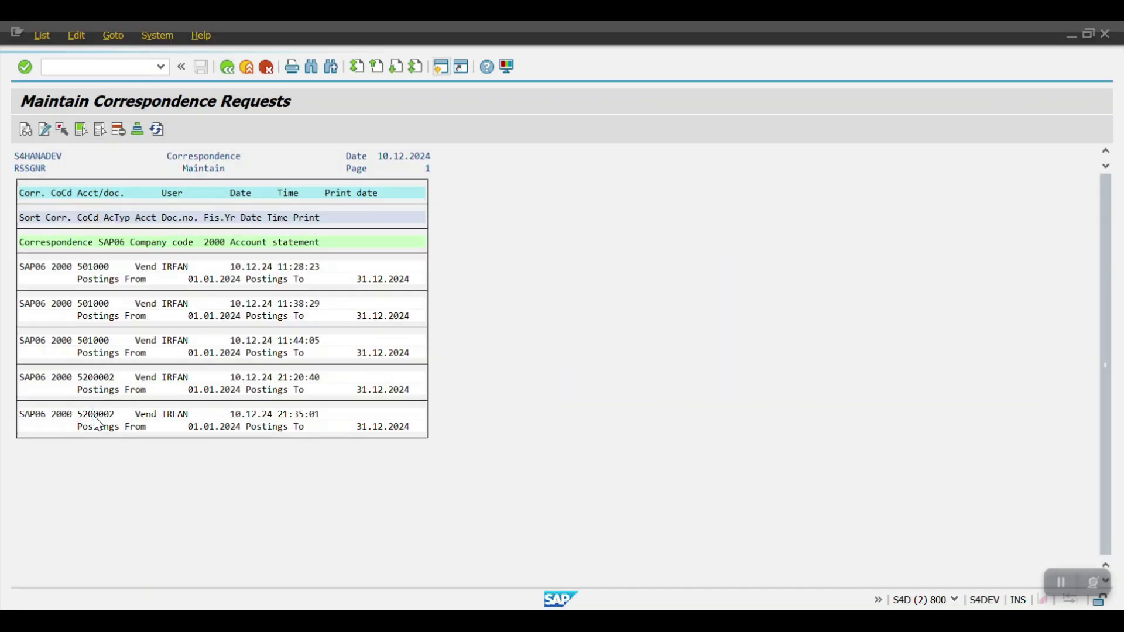
double_click(94, 416)
left_click(174, 438)
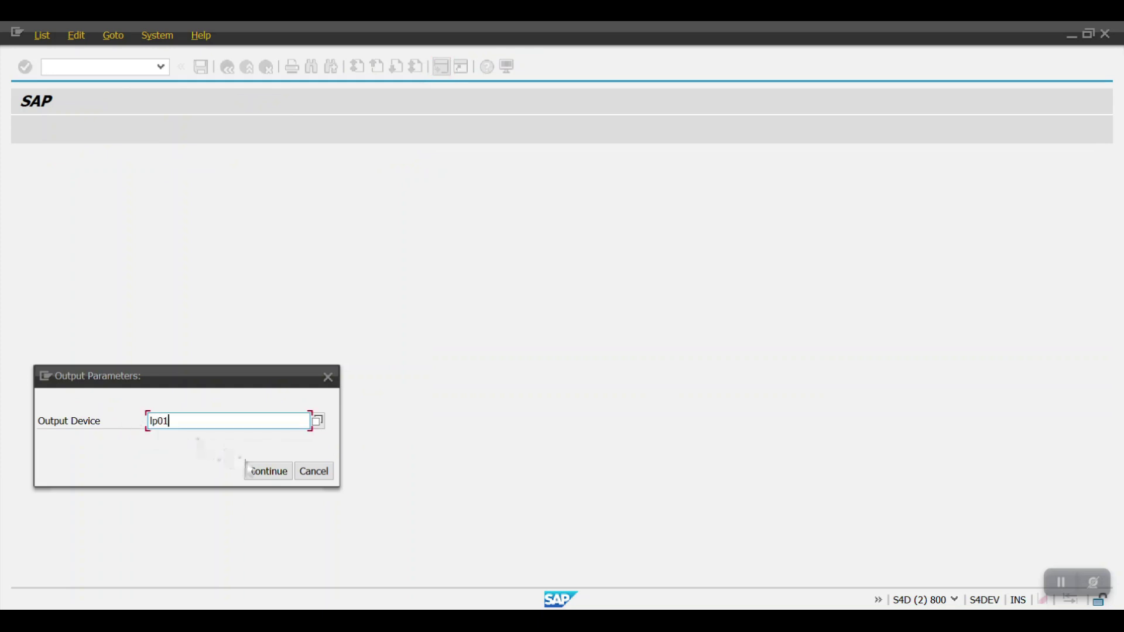
left_click(258, 471)
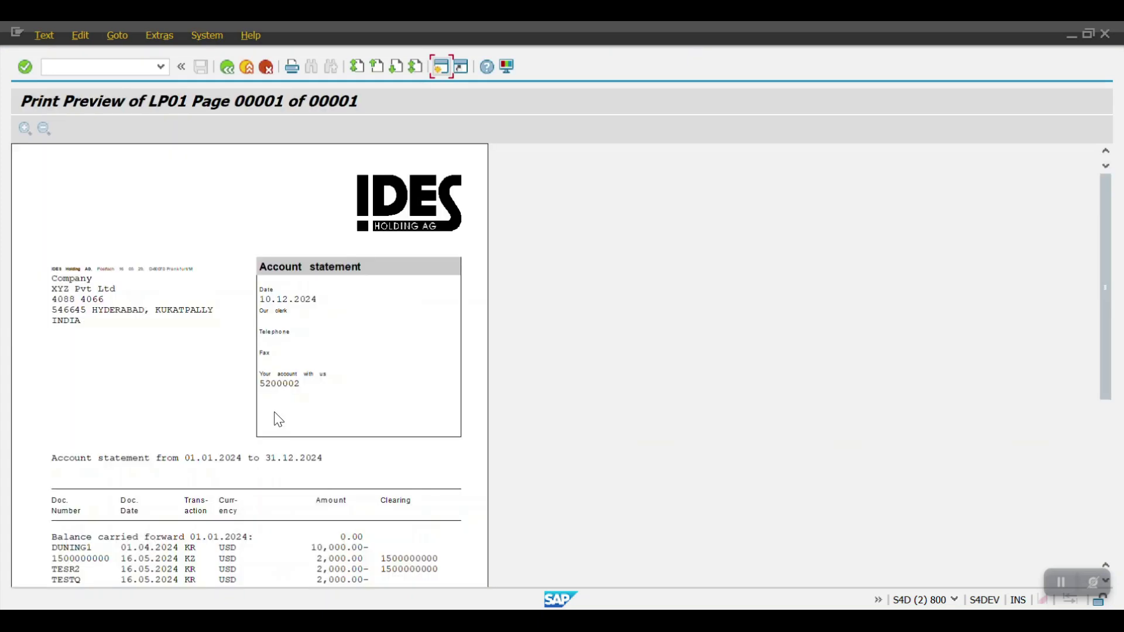